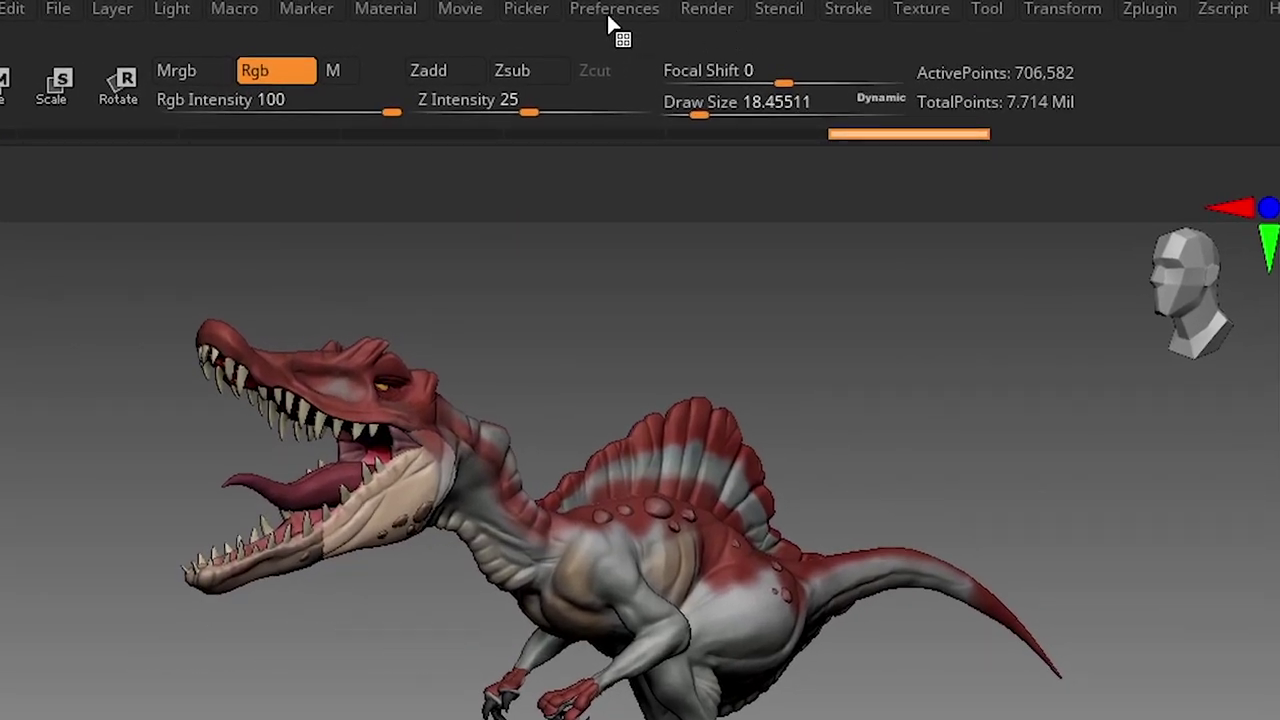
# - Turn on Enable Customize under Preferences > Config
pyautogui.click(609, 16)
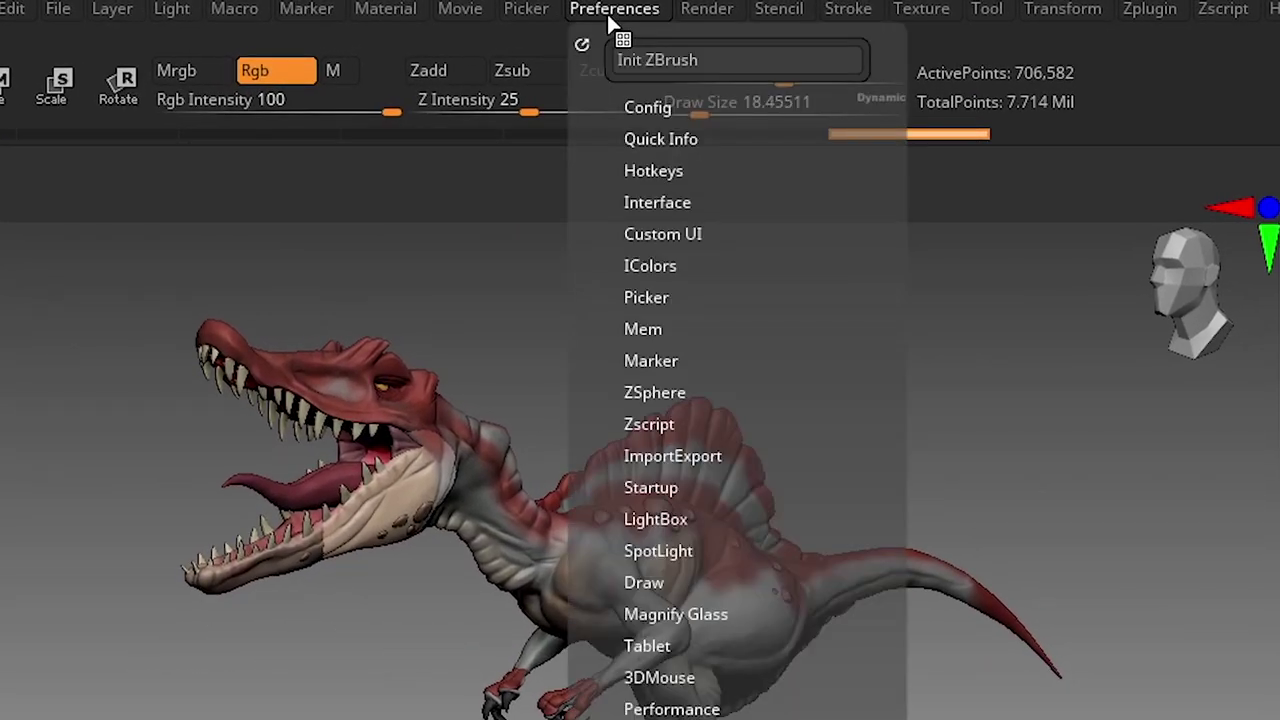
pyautogui.click(648, 107)
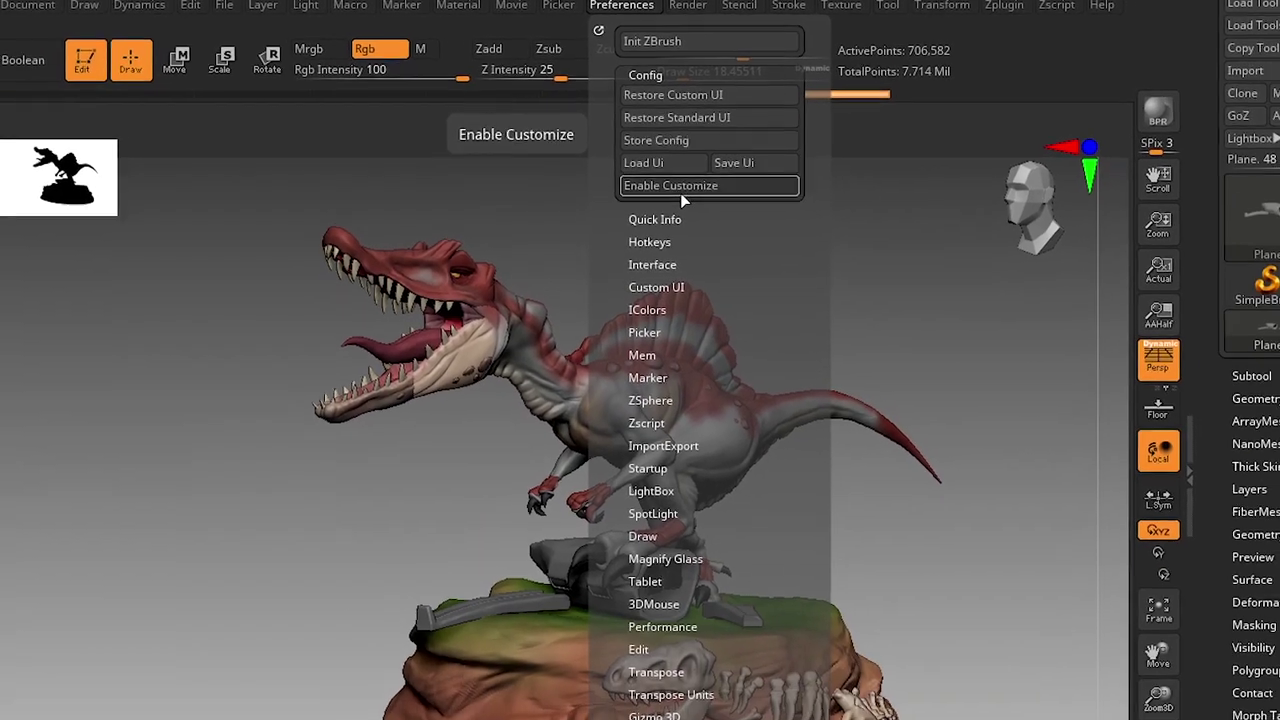
pyautogui.click(684, 209)
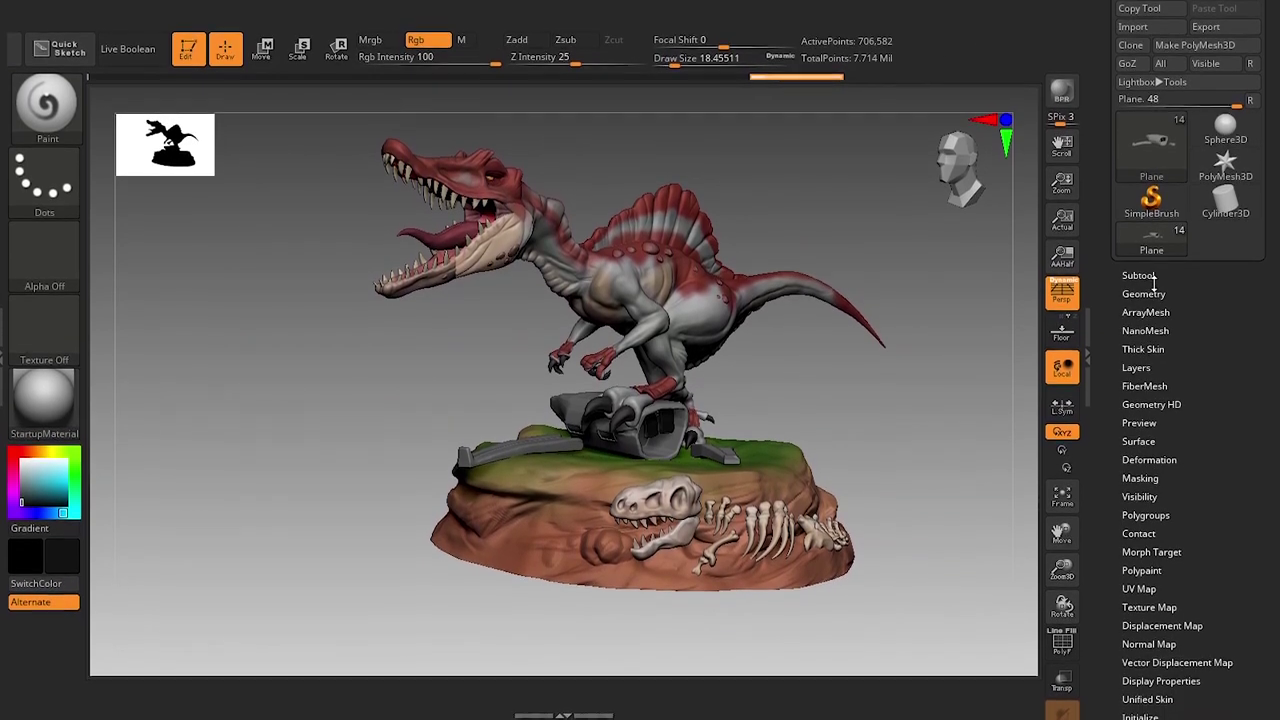
# - Shorten and restore the canvas height, then collapse and reopen the Tool tray
pyautogui.click(573, 711)
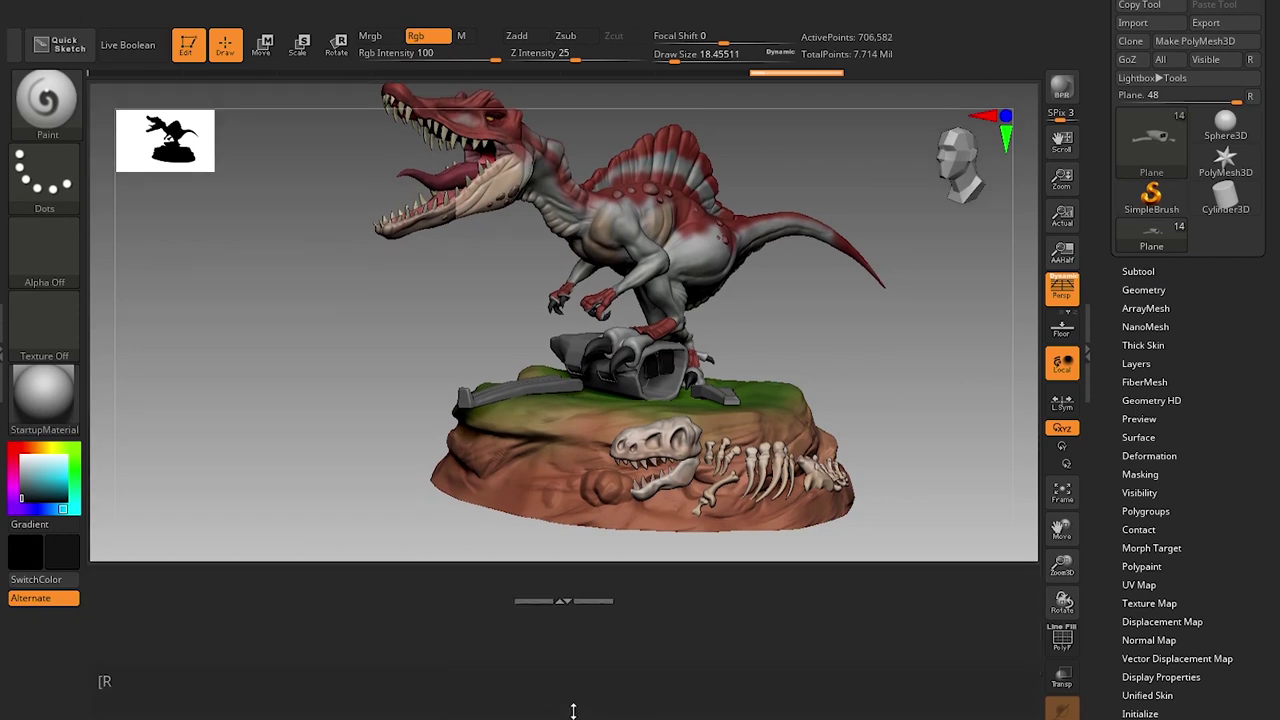
pyautogui.click(566, 602)
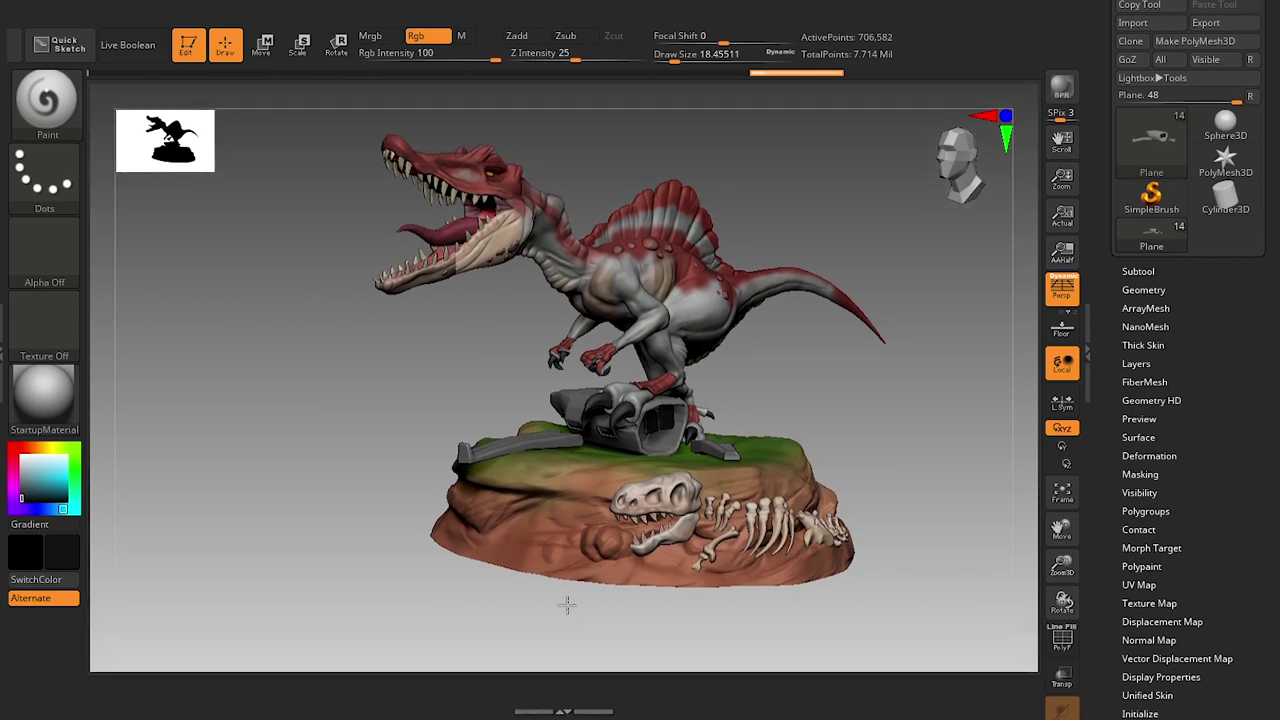
pyautogui.click(1103, 361)
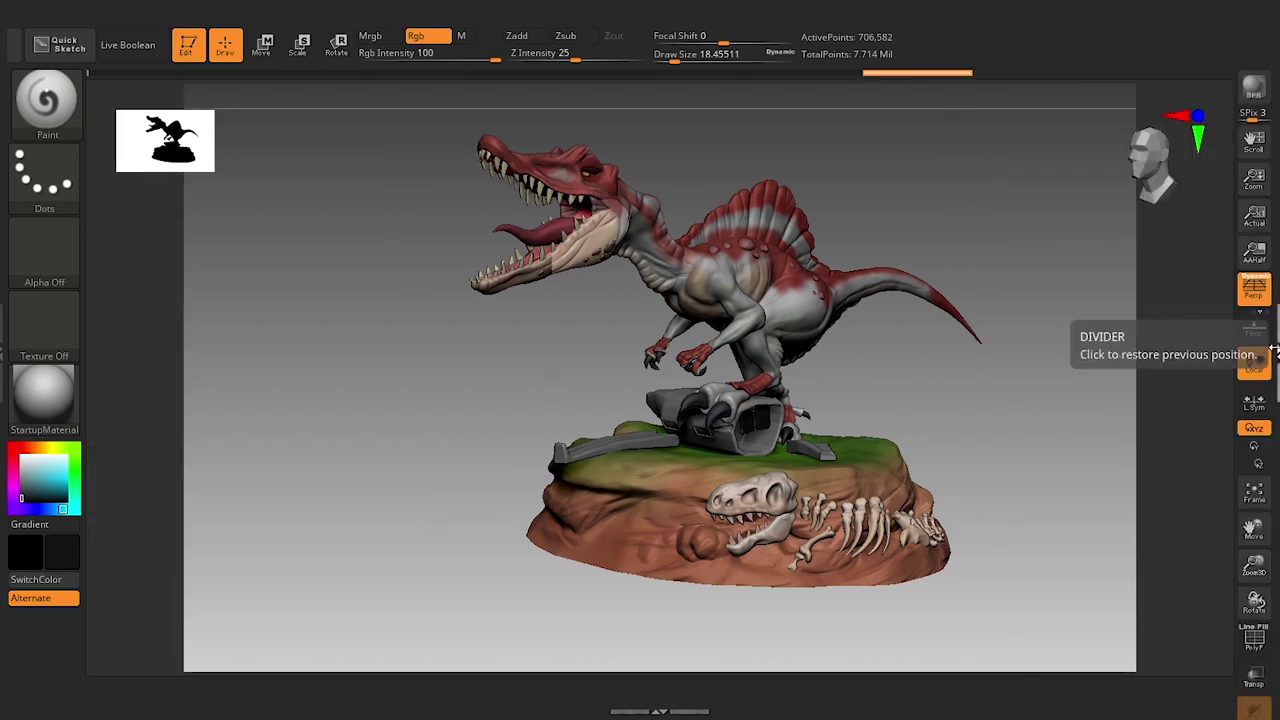
pyautogui.click(1273, 348)
# - Open the left tray showing the Material palette, then close it again
pyautogui.click(104, 352)
pyautogui.doubleClick(104, 352)
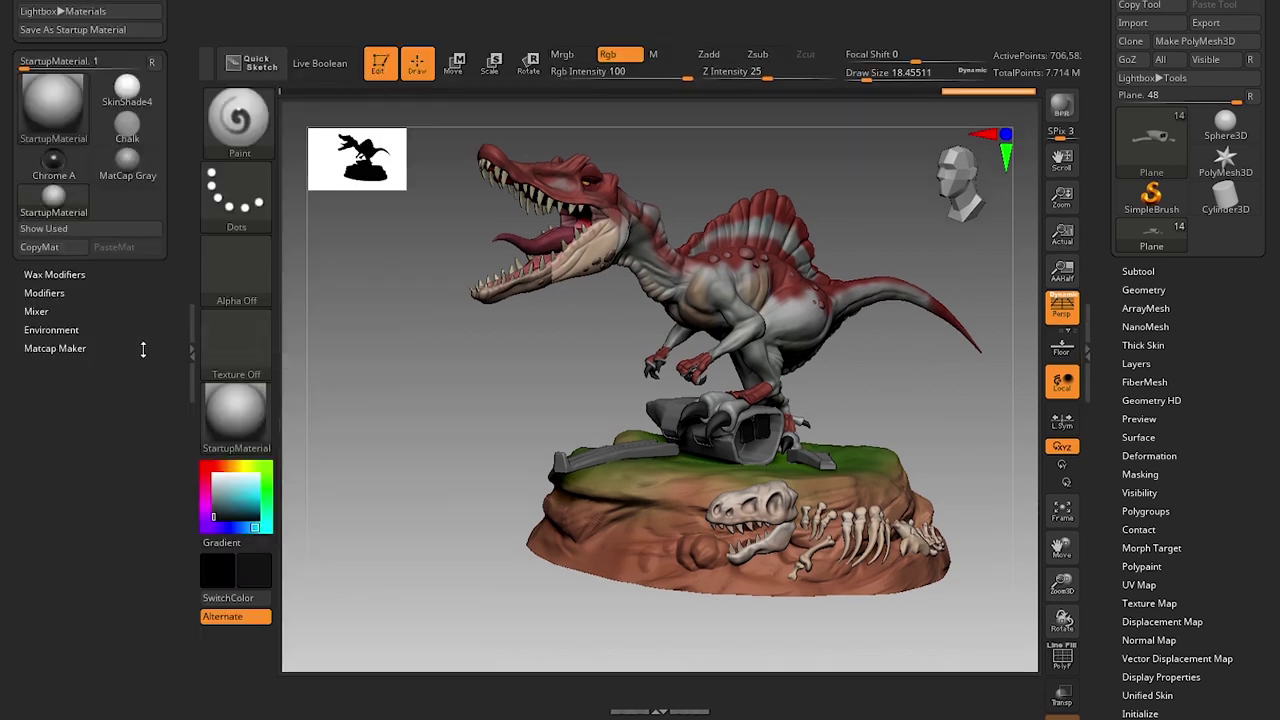
pyautogui.click(191, 350)
pyautogui.doubleClick(191, 350)
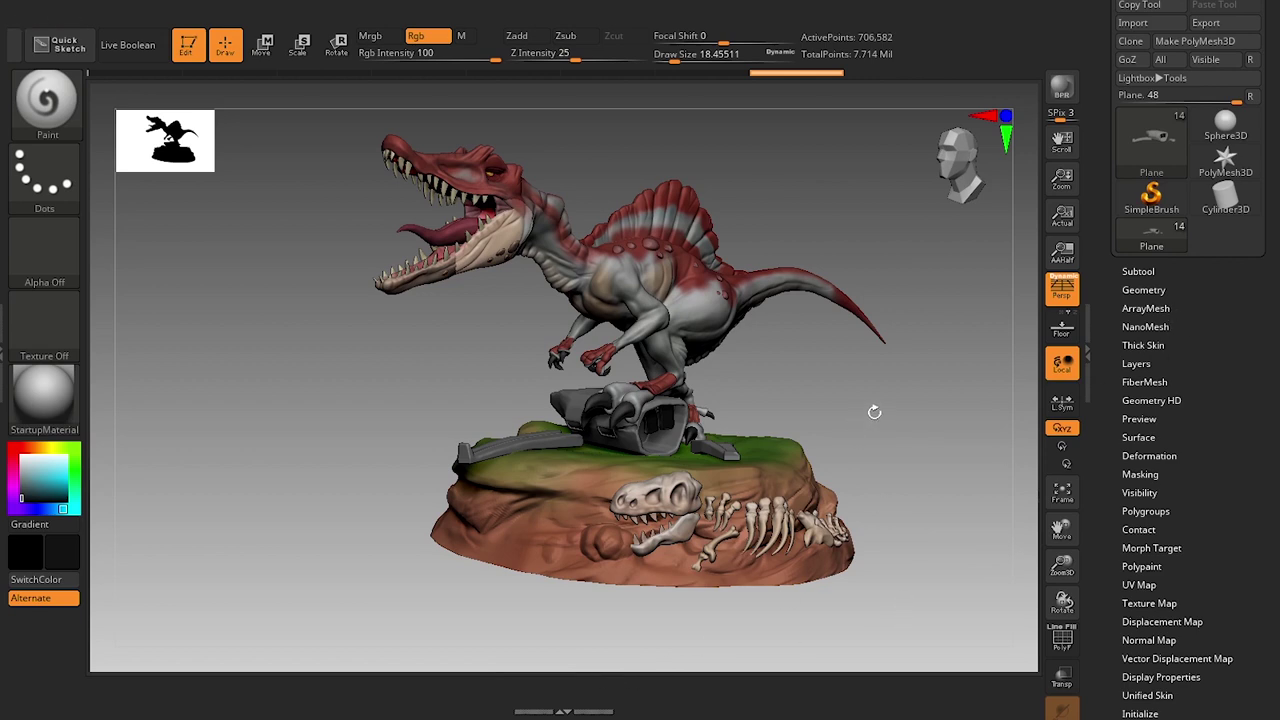
# - Ctrl+Alt-drag the ActivePoints counter and Material swatch into the shelf below the canvas
pyautogui.click(630, 8)
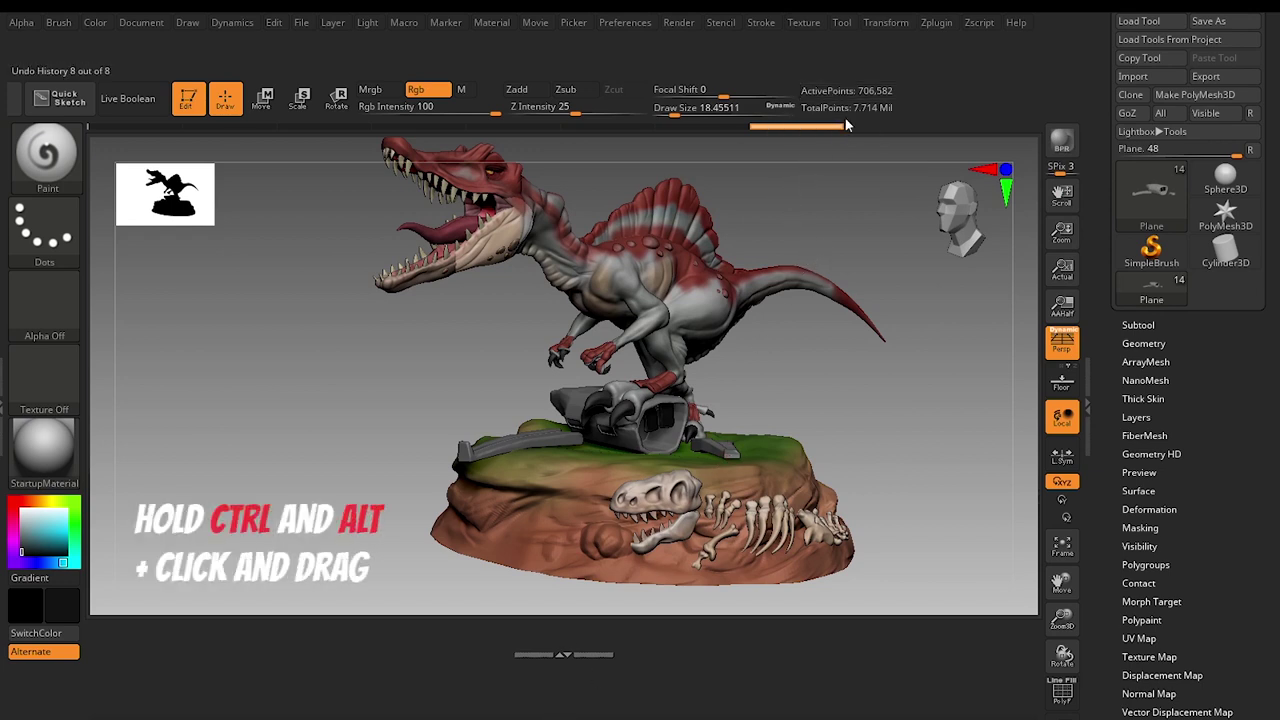
pyautogui.press('ctrl')
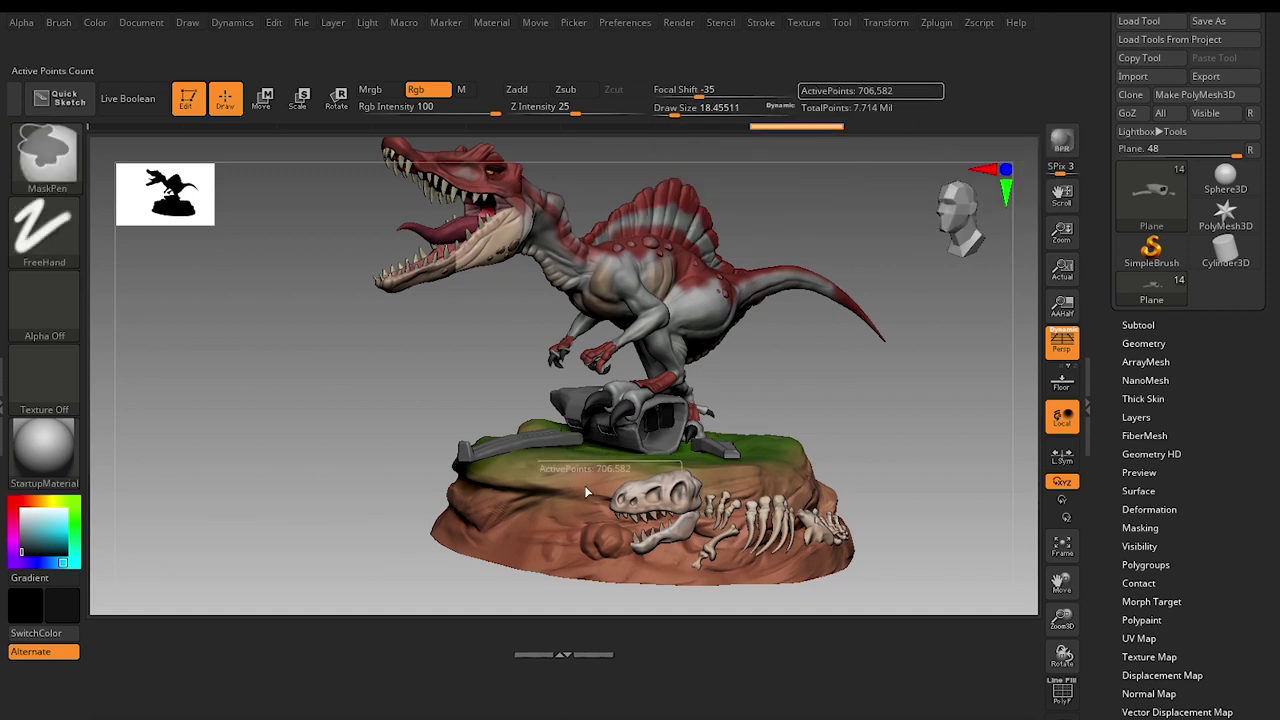
pyautogui.moveTo(670, 647)
pyautogui.keyDown('ctrl'); pyautogui.keyDown('alt'); pyautogui.mouseDown()
pyautogui.moveTo(790, 645)
pyautogui.moveTo(790, 658)
pyautogui.moveTo(785, 645)
pyautogui.mouseUp(); pyautogui.keyUp('alt'); pyautogui.keyUp('ctrl')
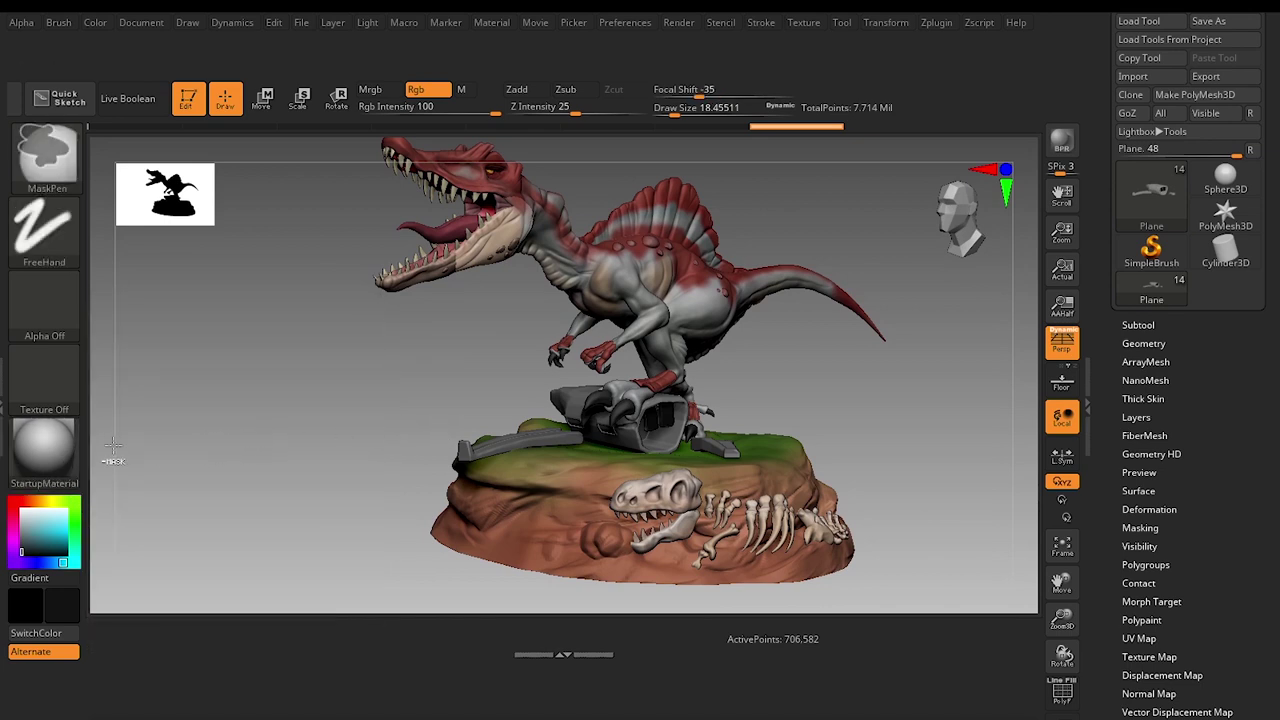
pyautogui.moveTo(55, 462)
pyautogui.keyDown('ctrl'); pyautogui.mouseDown()
pyautogui.moveTo(249, 660)
pyautogui.moveTo(418, 660)
pyautogui.moveTo(222, 605)
pyautogui.moveTo(255, 665)
pyautogui.moveTo(325, 655)
pyautogui.moveTo(148, 640)
pyautogui.mouseUp(); pyautogui.keyUp('ctrl')
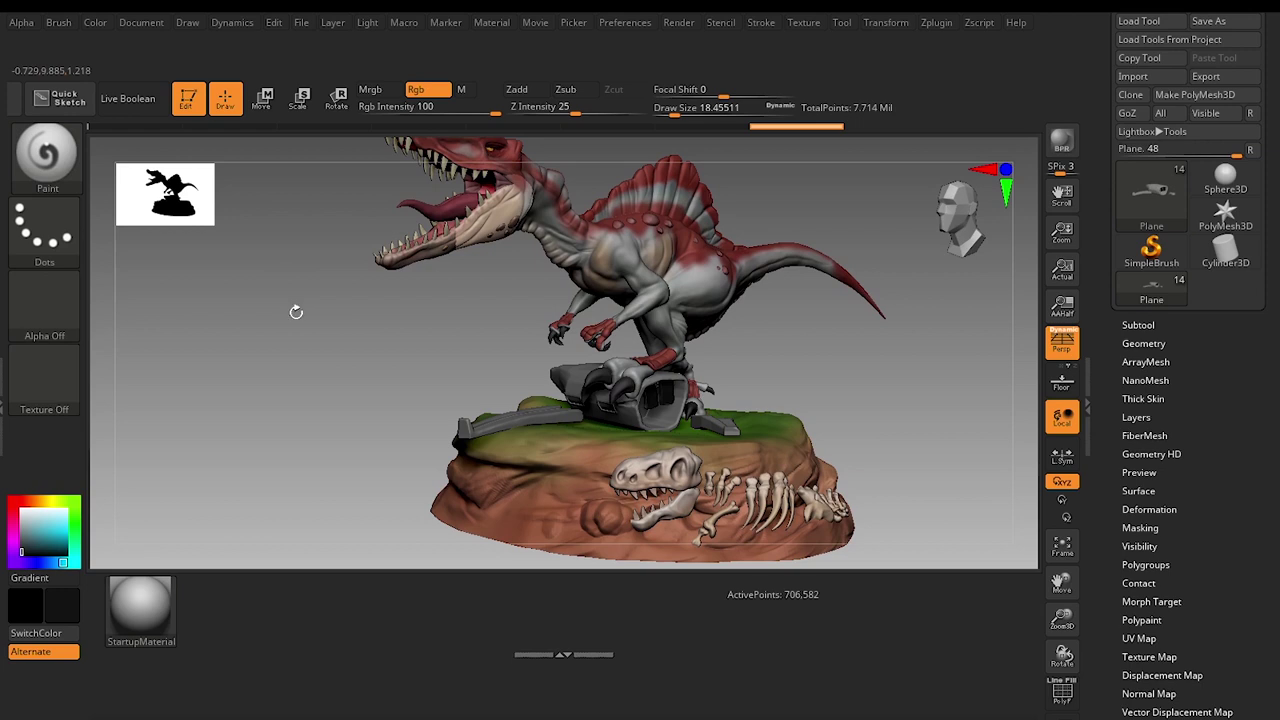
# - Expand the Subtool list and switch the active brush to Clay
pyautogui.click(1137, 325)
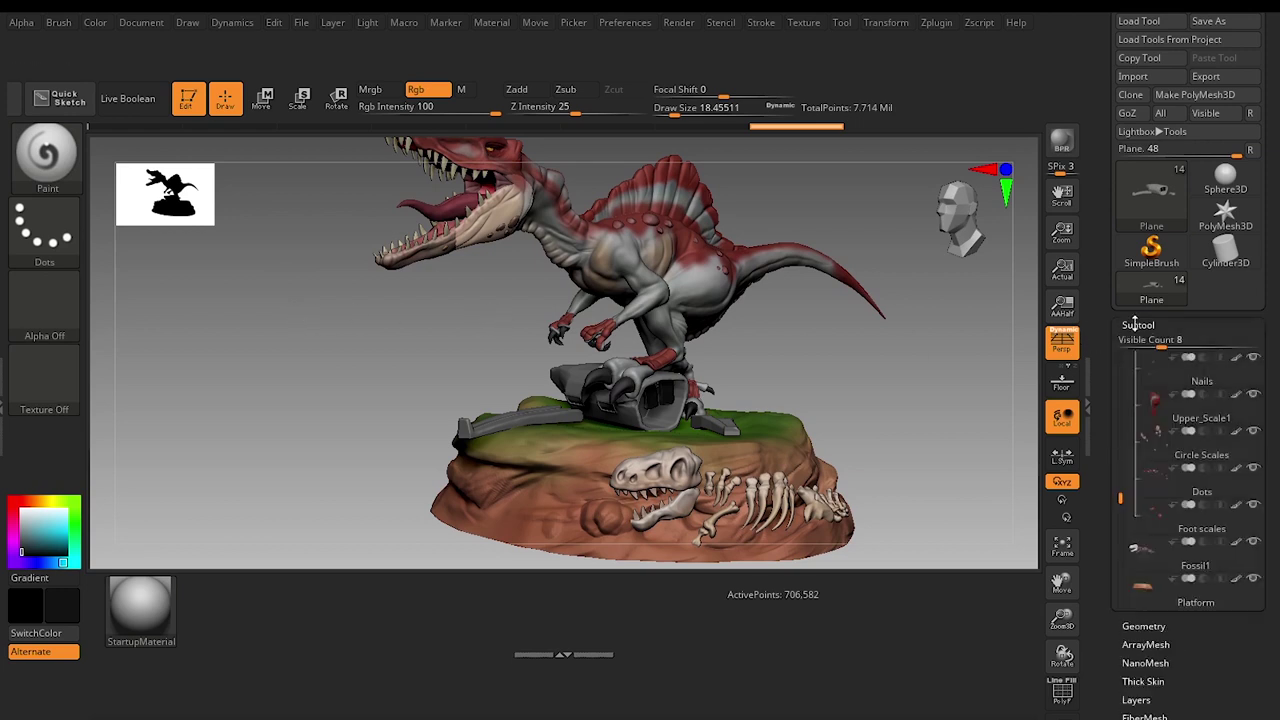
pyautogui.scroll(-1, 1137, 330)
pyautogui.scroll(2, 1190, 360)
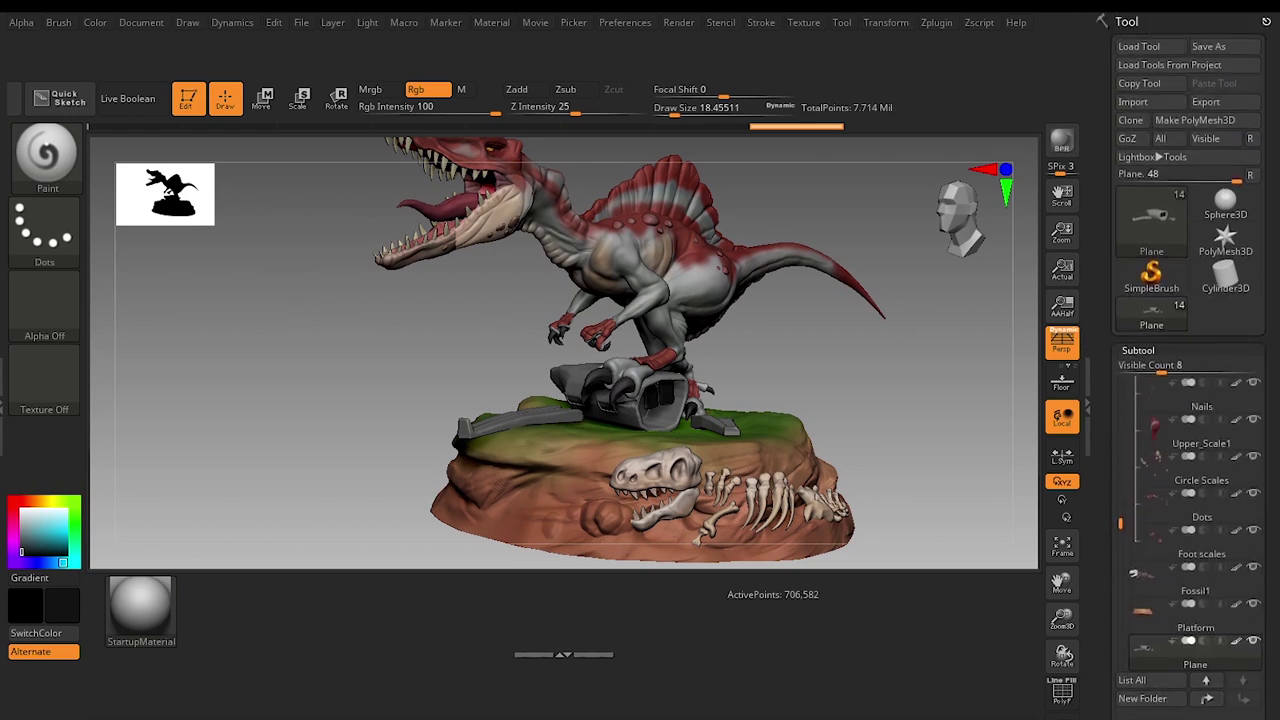
pyautogui.click(45, 172)
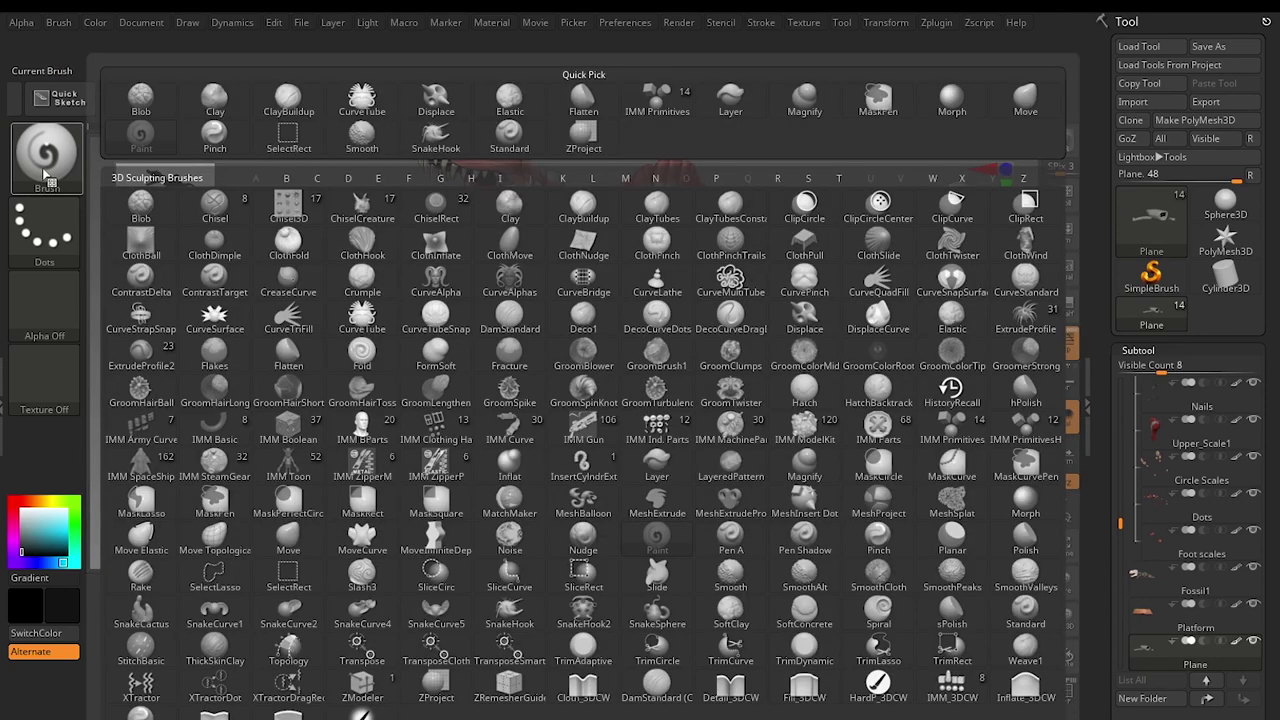
pyautogui.click(214, 100)
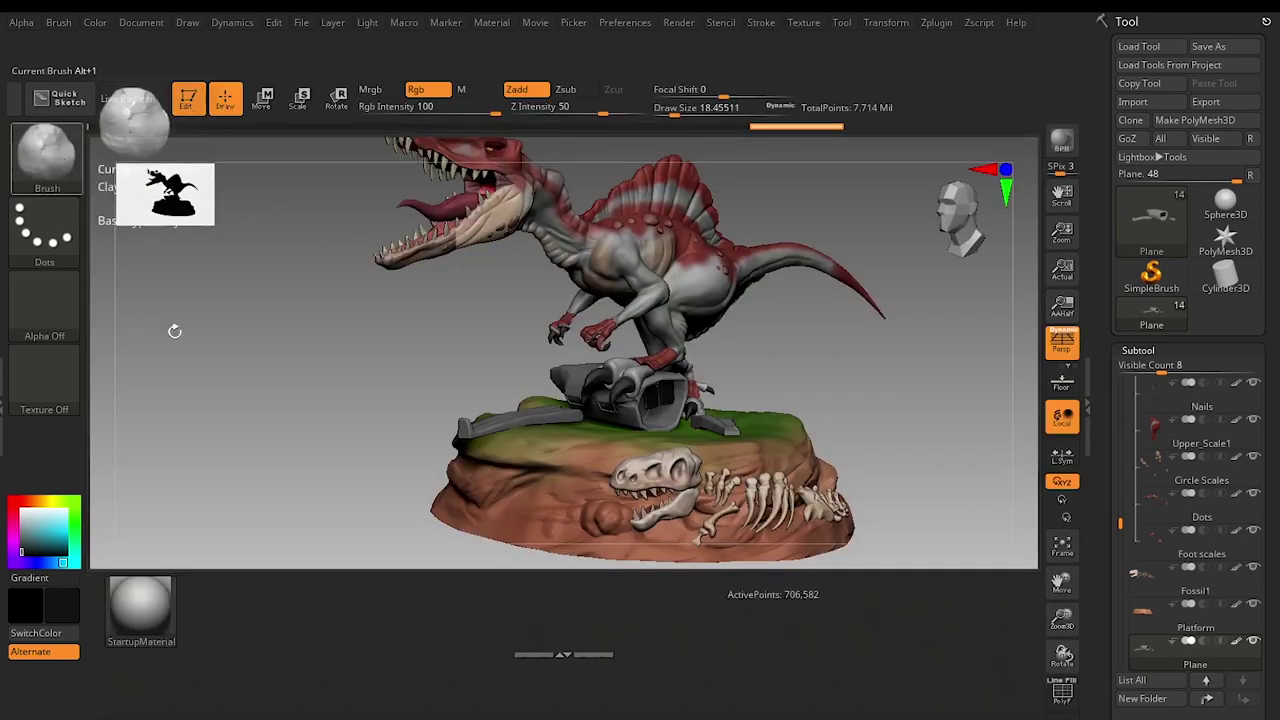
# - Move the brush thumbnail, colour picker and secondary colour into the bottom shelf, then reopen the Material palette
pyautogui.press('ctrl')
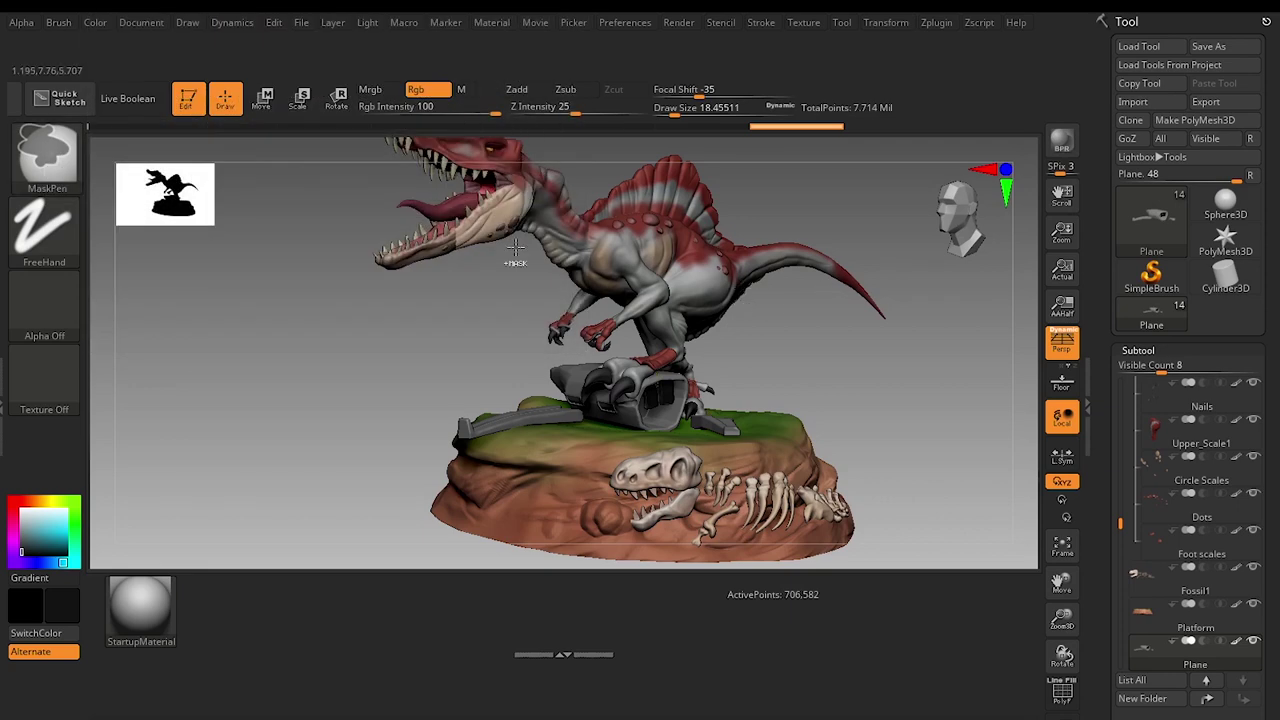
pyautogui.moveTo(47, 152)
pyautogui.mouseDown()
pyautogui.moveTo(128, 138)
pyautogui.moveTo(131, 289)
pyautogui.moveTo(246, 602)
pyautogui.moveTo(226, 620)
pyautogui.mouseUp()
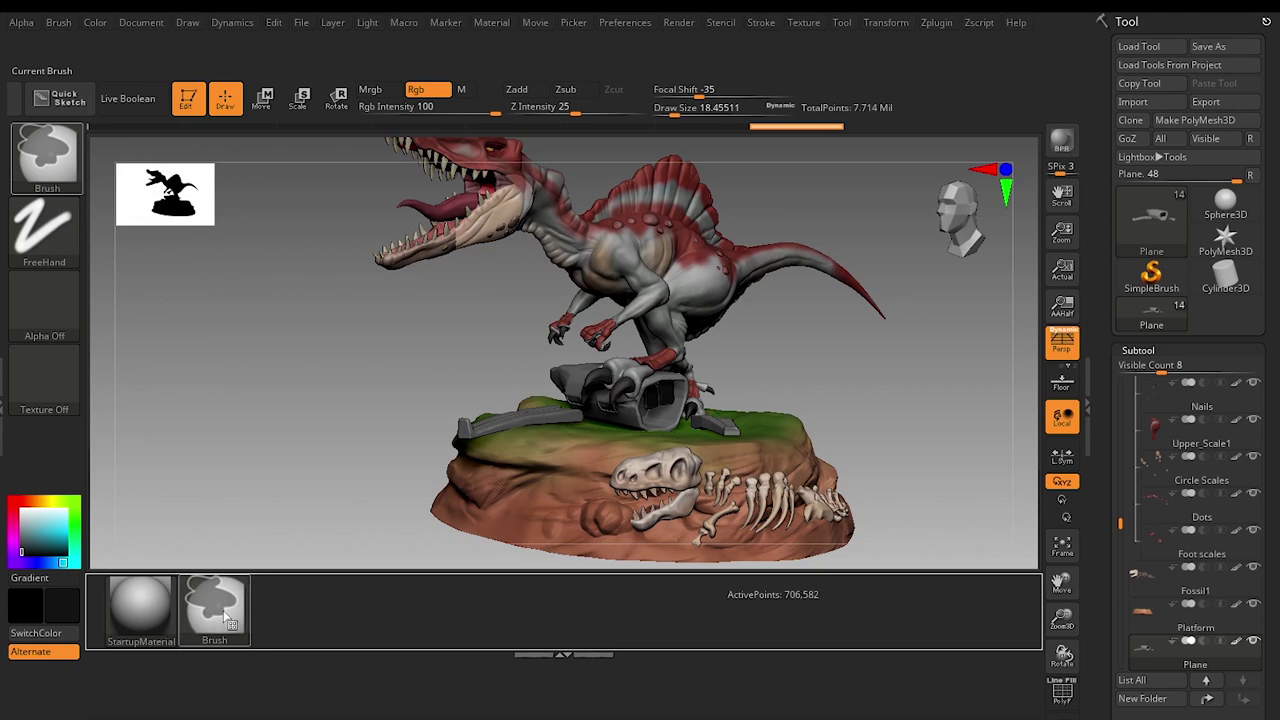
pyautogui.press('ctrl')
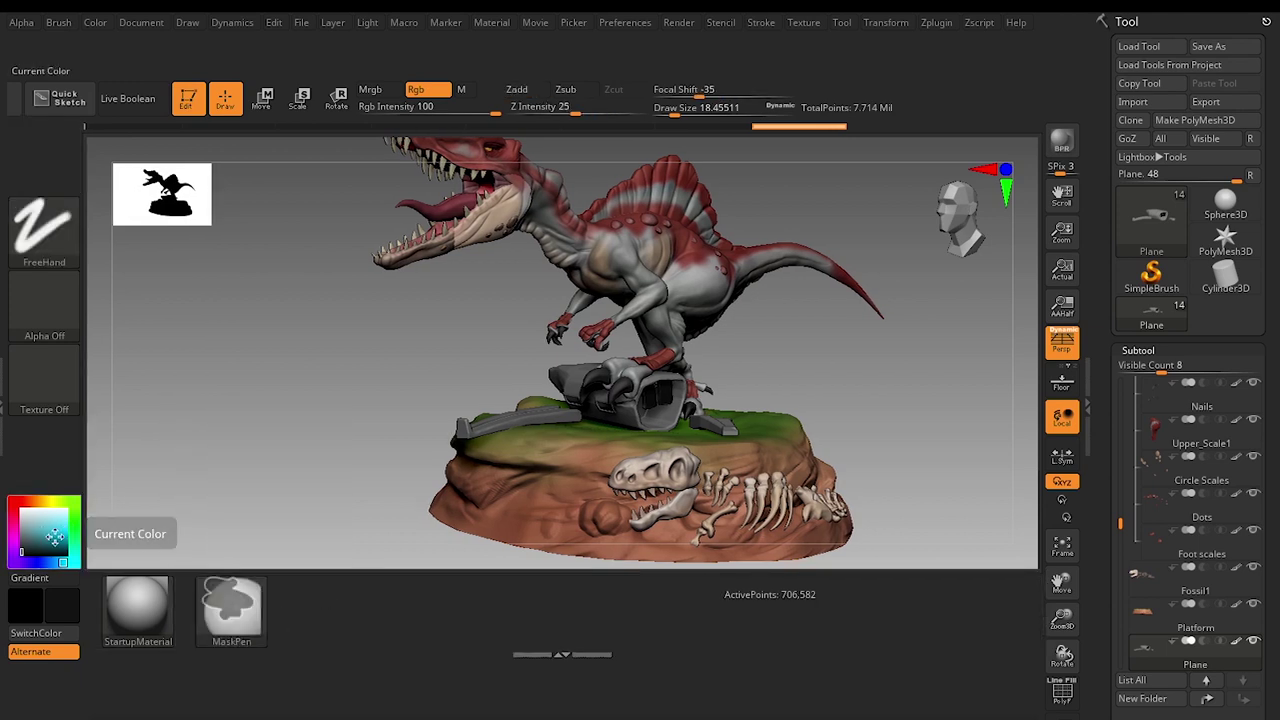
pyautogui.keyDown('ctrl'); pyautogui.keyDown('alt'); pyautogui.moveTo(55, 537); pyautogui.dragTo(305, 610); pyautogui.keyUp('alt'); pyautogui.keyUp('ctrl')
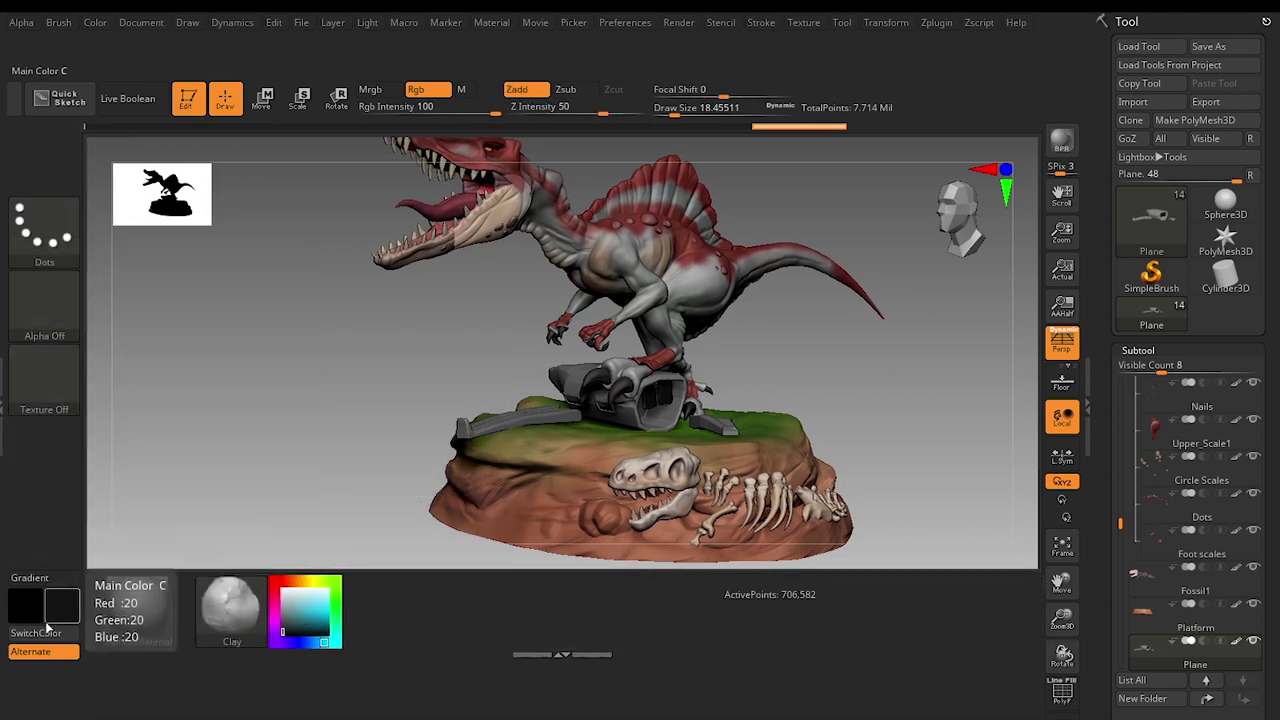
pyautogui.press('ctrl')
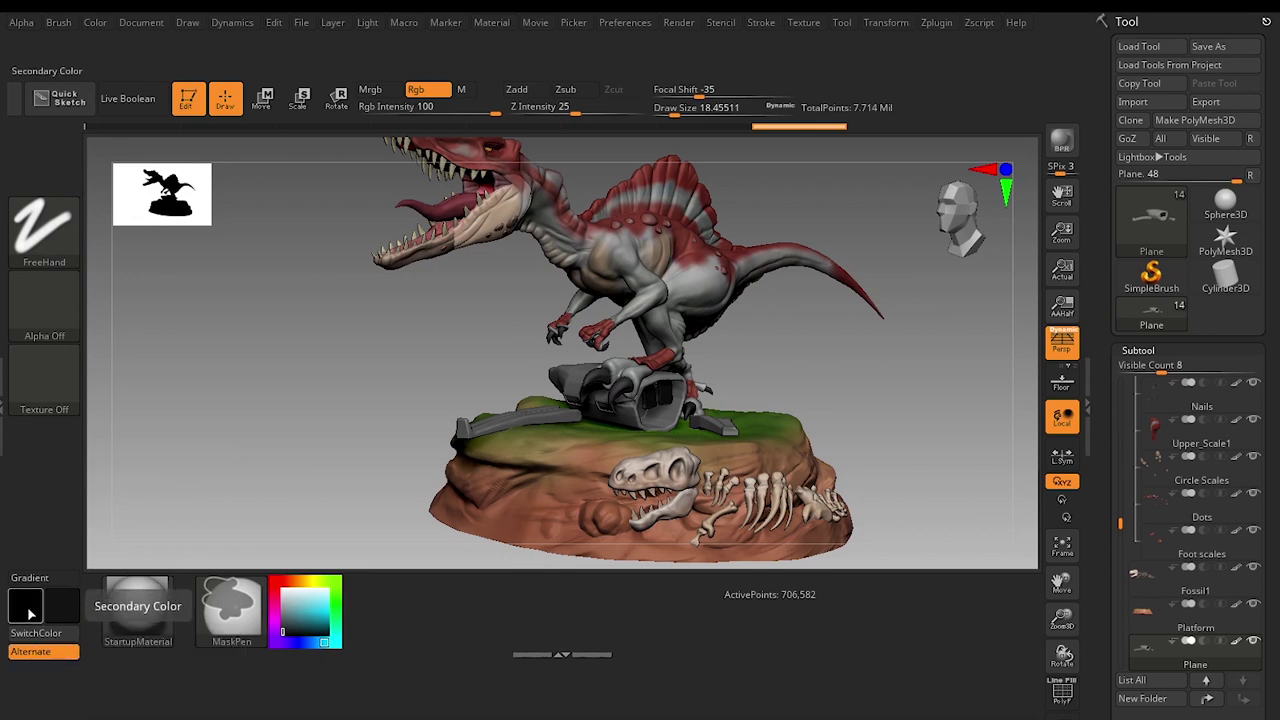
pyautogui.keyDown('ctrl'); pyautogui.keyDown('alt'); pyautogui.moveTo(30, 615); pyautogui.dragTo(380, 630); pyautogui.keyUp('alt'); pyautogui.keyUp('ctrl')
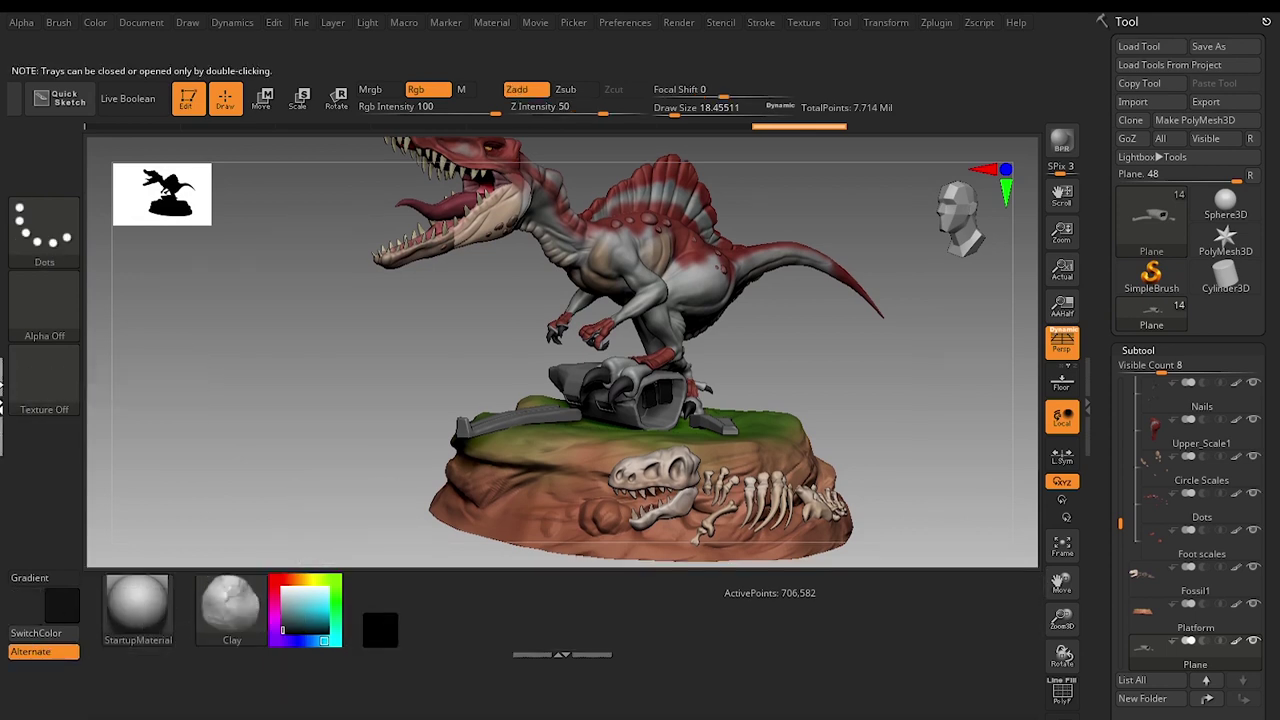
pyautogui.doubleClick(3, 398)
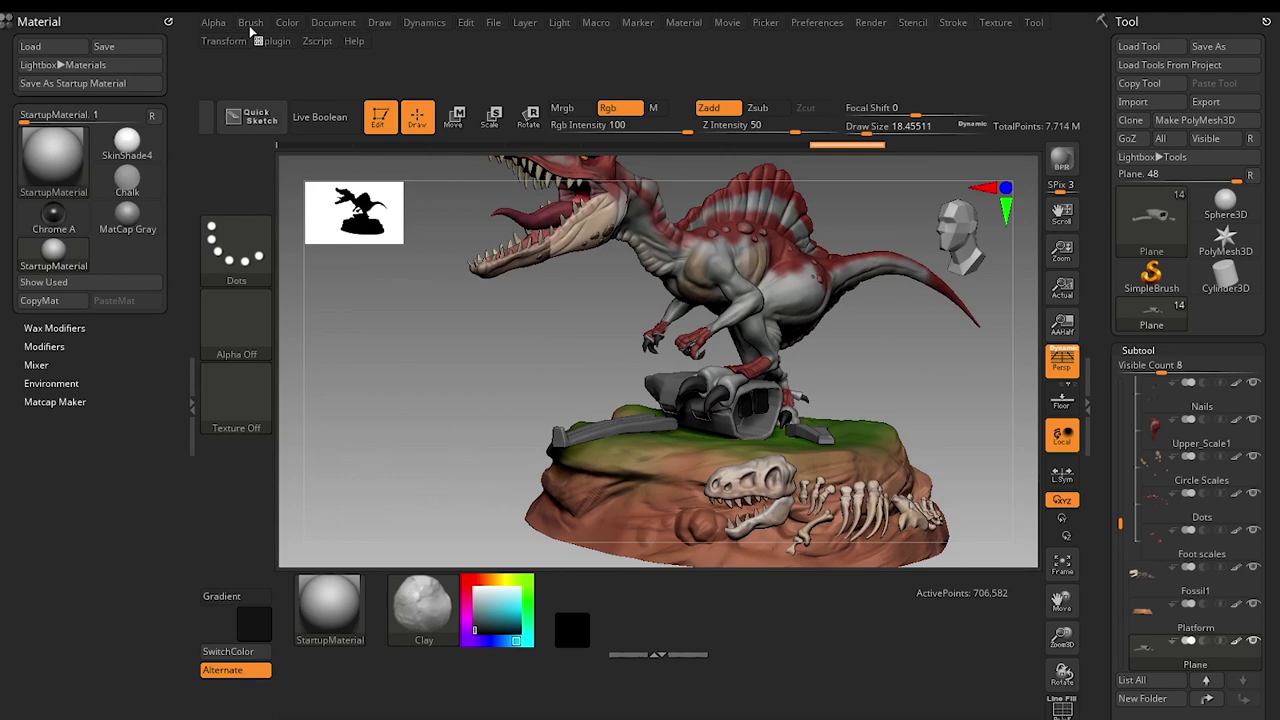
# - Dock the Brush palette in the left tray
pyautogui.click(252, 26)
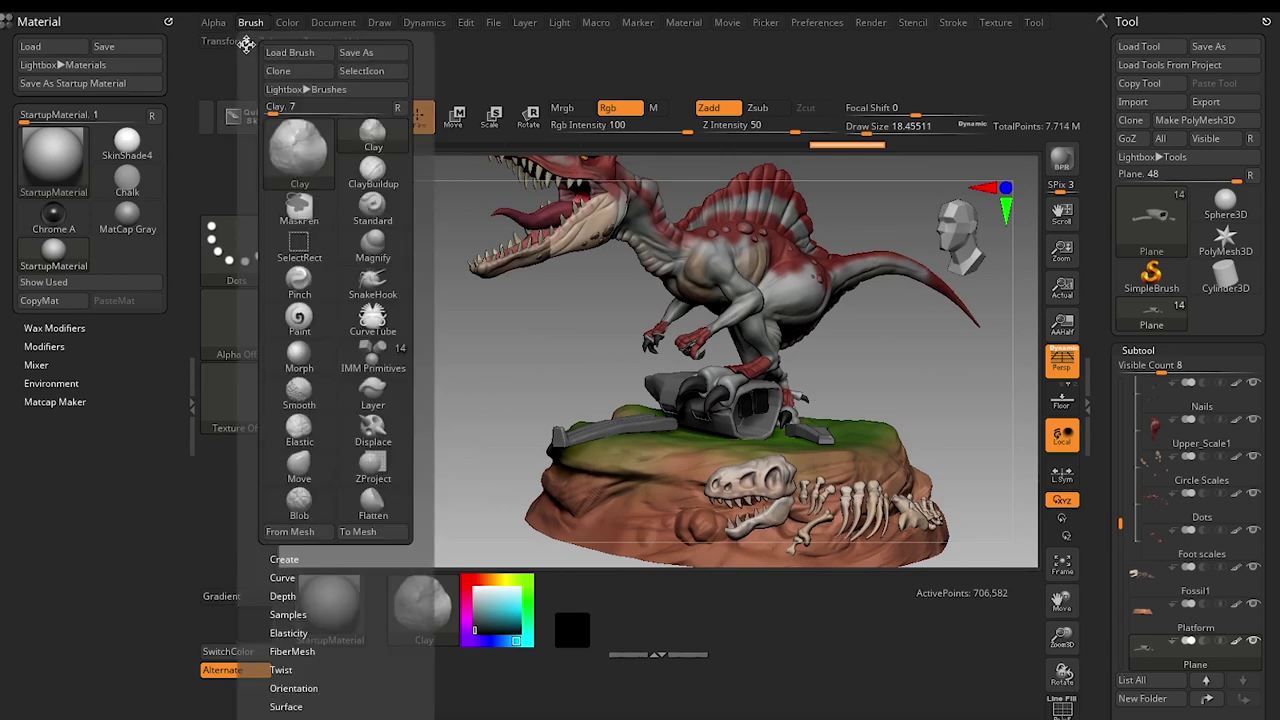
pyautogui.click(246, 45)
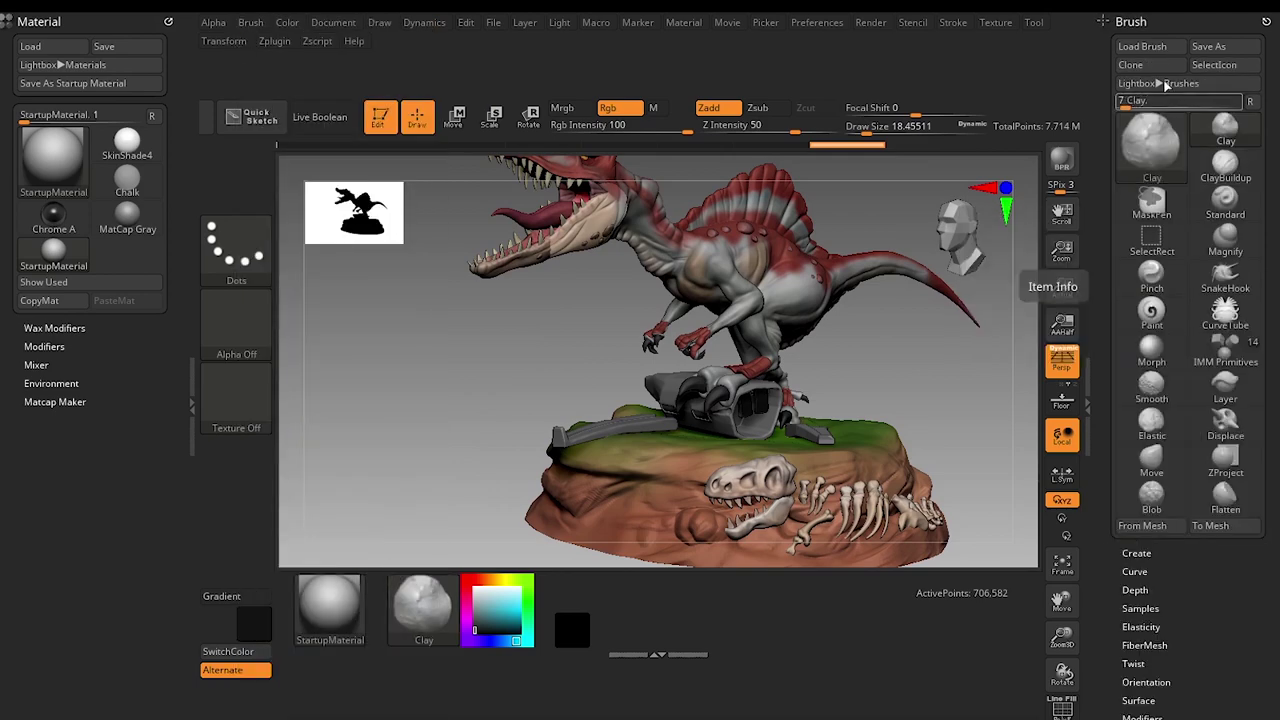
pyautogui.moveTo(1262, 22)
pyautogui.mouseDown()
pyautogui.moveTo(943, 110)
pyautogui.moveTo(145, 215)
pyautogui.moveTo(143, 96)
pyautogui.mouseUp()
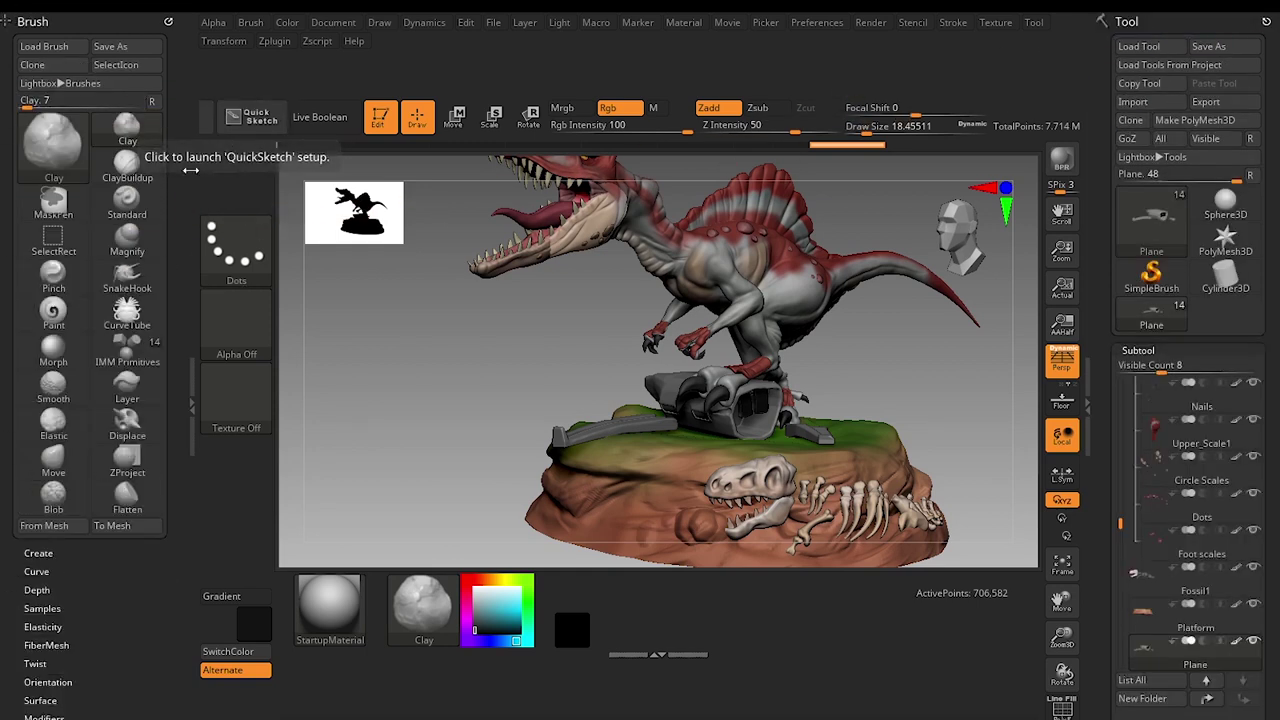
# - Add a ClayBuildup shortcut to the bottom shelf and collapse the Brush palette tray
pyautogui.moveTo(144, 188)
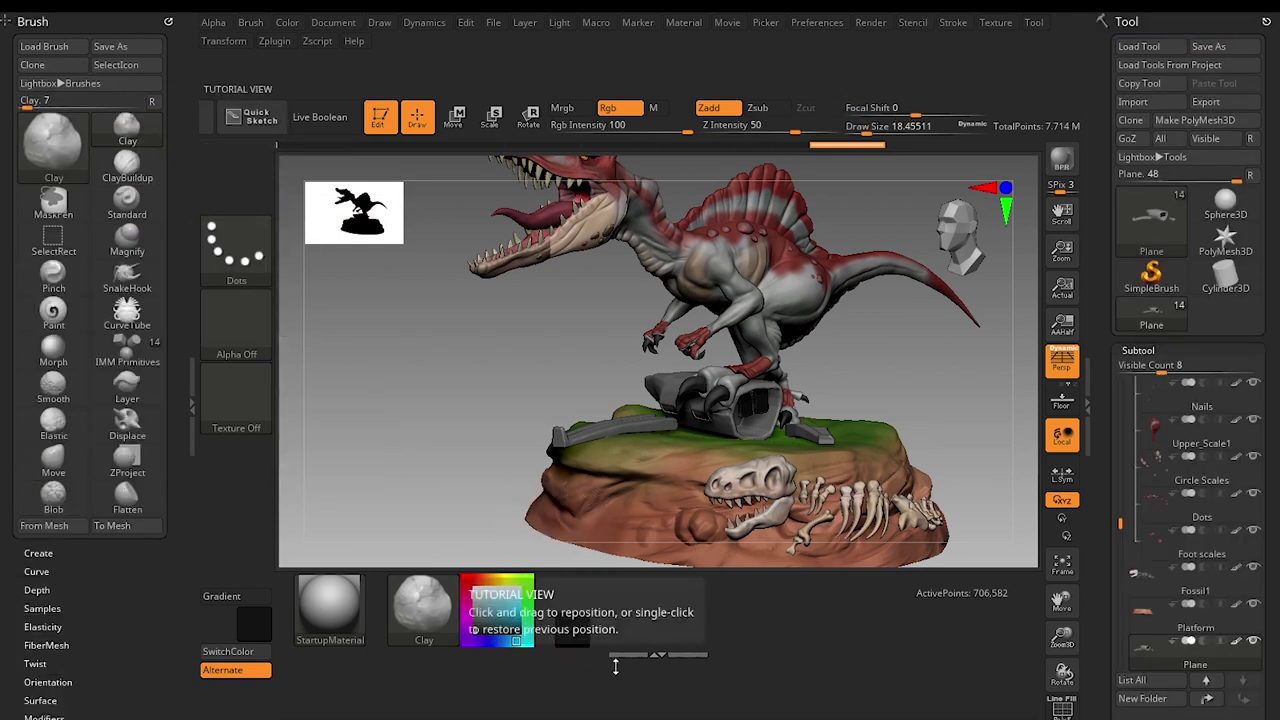
pyautogui.press('ctrl')
pyautogui.moveTo(130, 178)
pyautogui.keyDown('ctrl'); pyautogui.keyDown('alt'); pyautogui.mouseDown()
pyautogui.moveTo(302, 248)
pyautogui.moveTo(503, 429)
pyautogui.moveTo(652, 632)
pyautogui.moveTo(644, 620)
pyautogui.mouseUp(); pyautogui.keyUp('alt'); pyautogui.keyUp('ctrl')
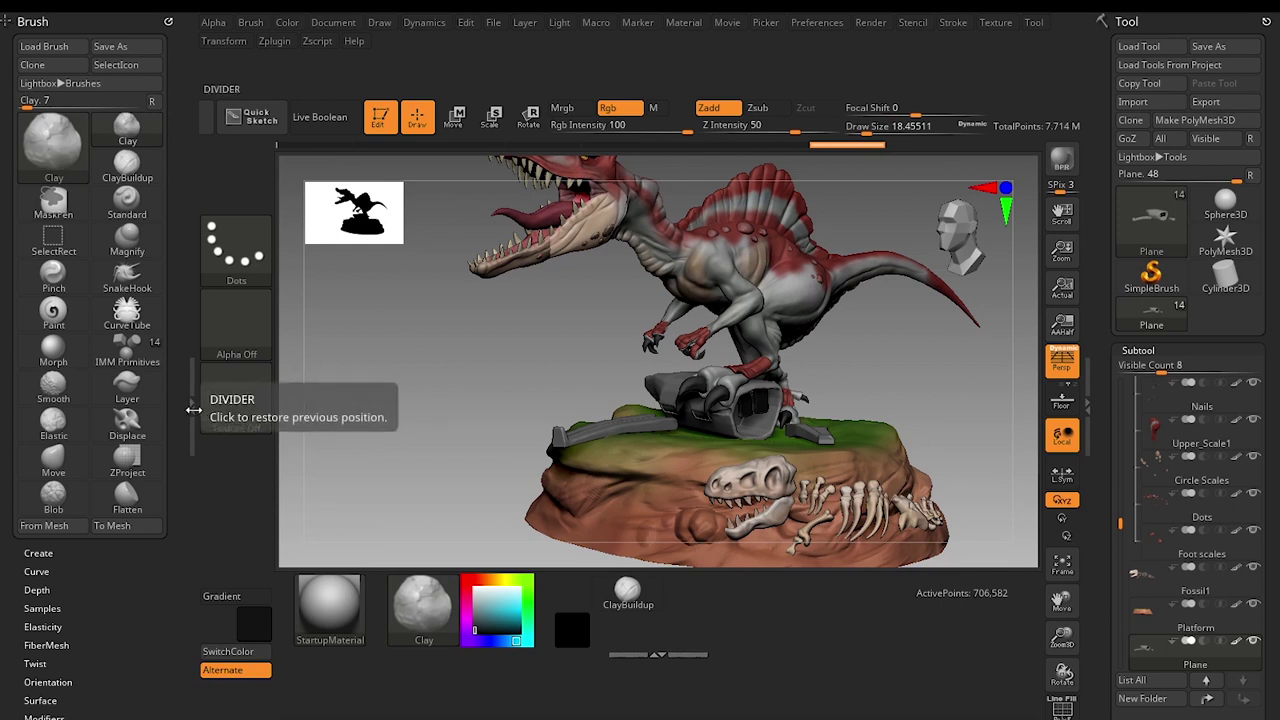
pyautogui.click(193, 409)
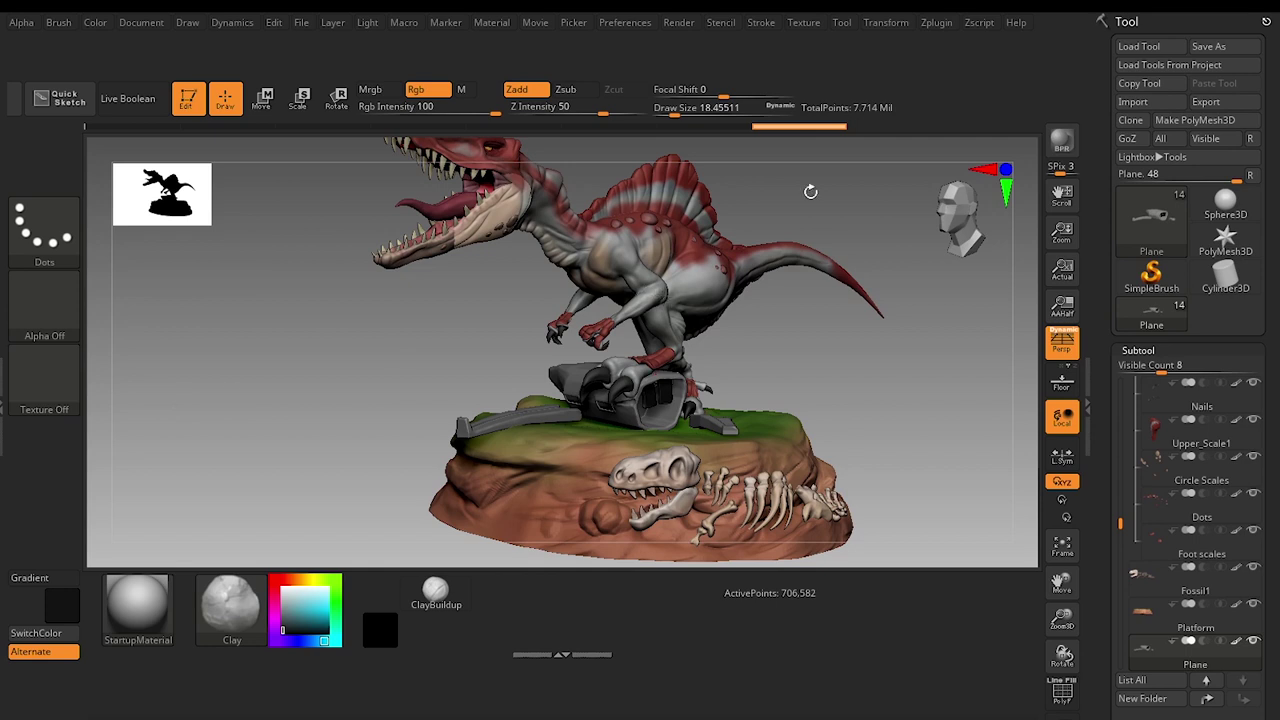
pyautogui.moveTo(907, 125)
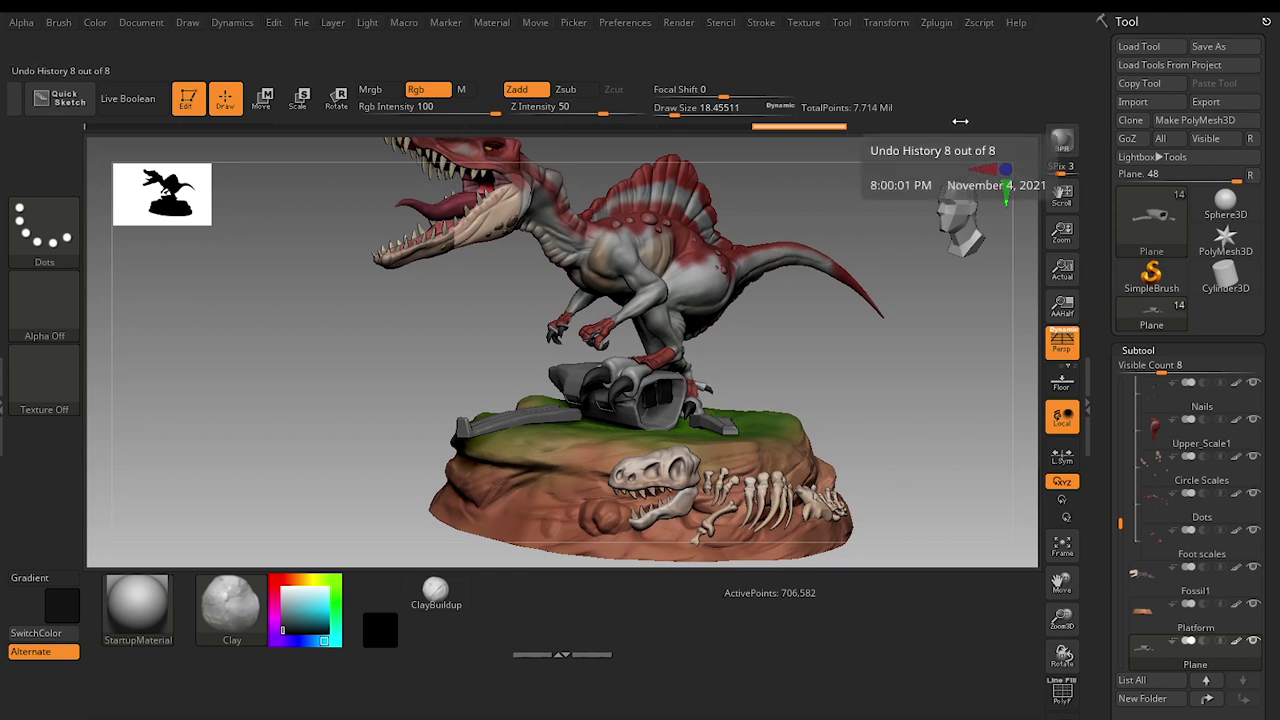
pyautogui.press('ctrl')
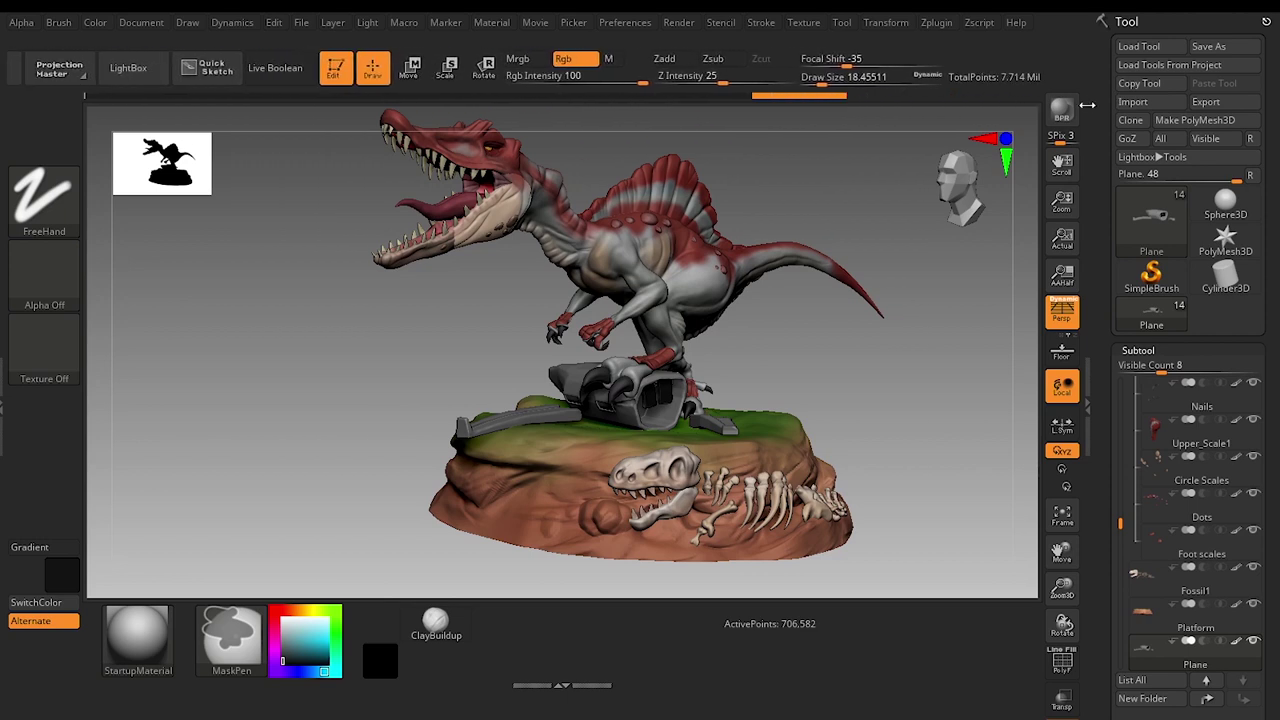
pyautogui.moveTo(1087, 104); pyautogui.dragTo(148, 122)
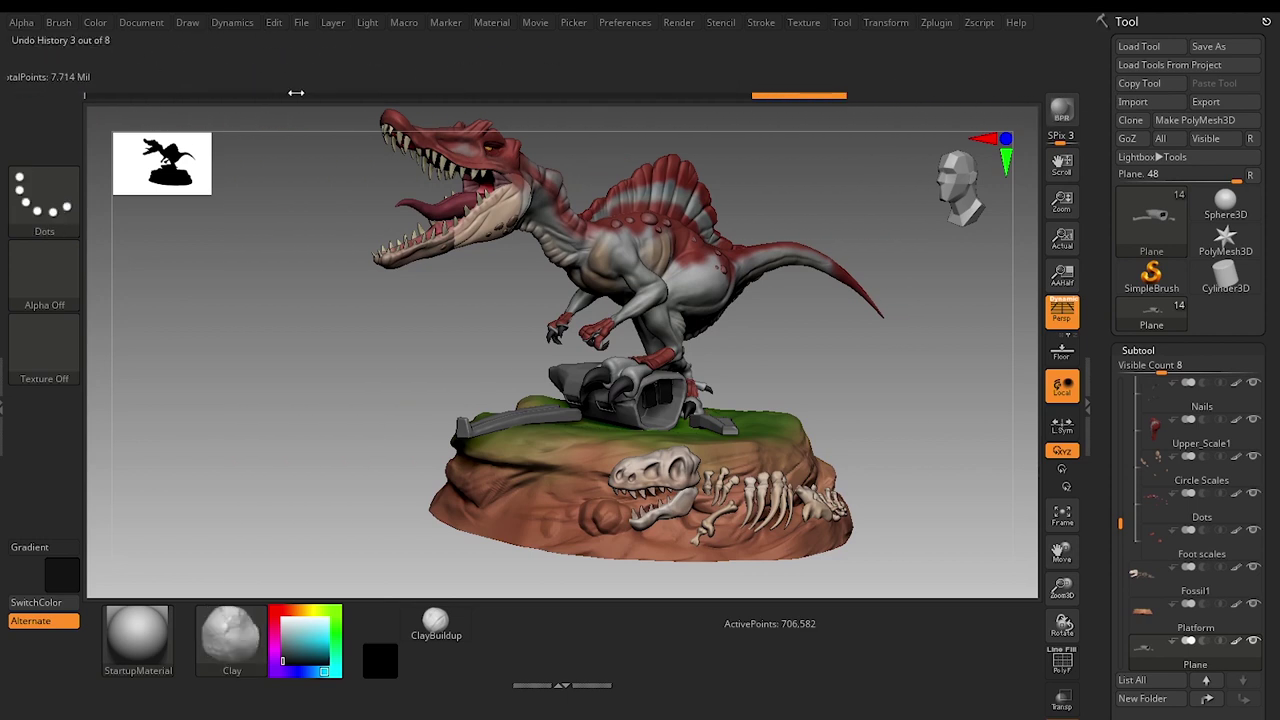
pyautogui.moveTo(271, 92)
pyautogui.mouseDown()
pyautogui.moveTo(177, 88)
pyautogui.moveTo(940, 95)
pyautogui.moveTo(1096, 290)
pyautogui.mouseUp()
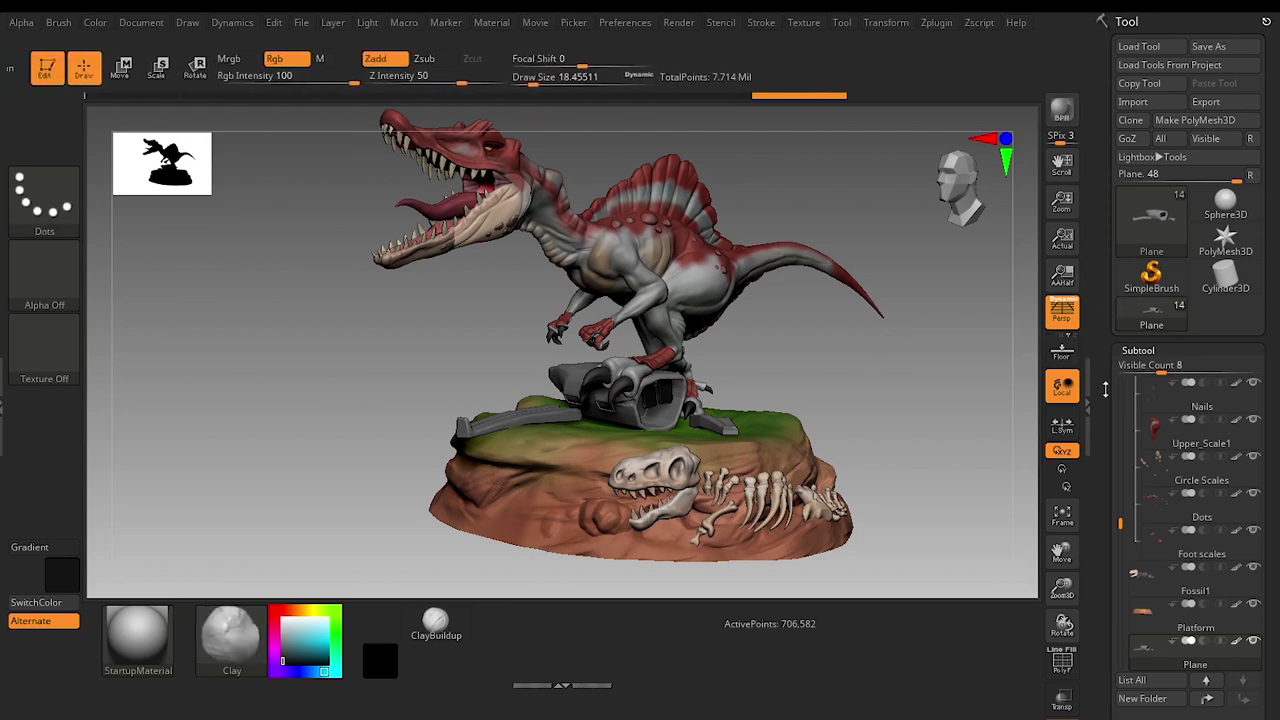
pyautogui.moveTo(1105, 390); pyautogui.dragTo(1105, 193)
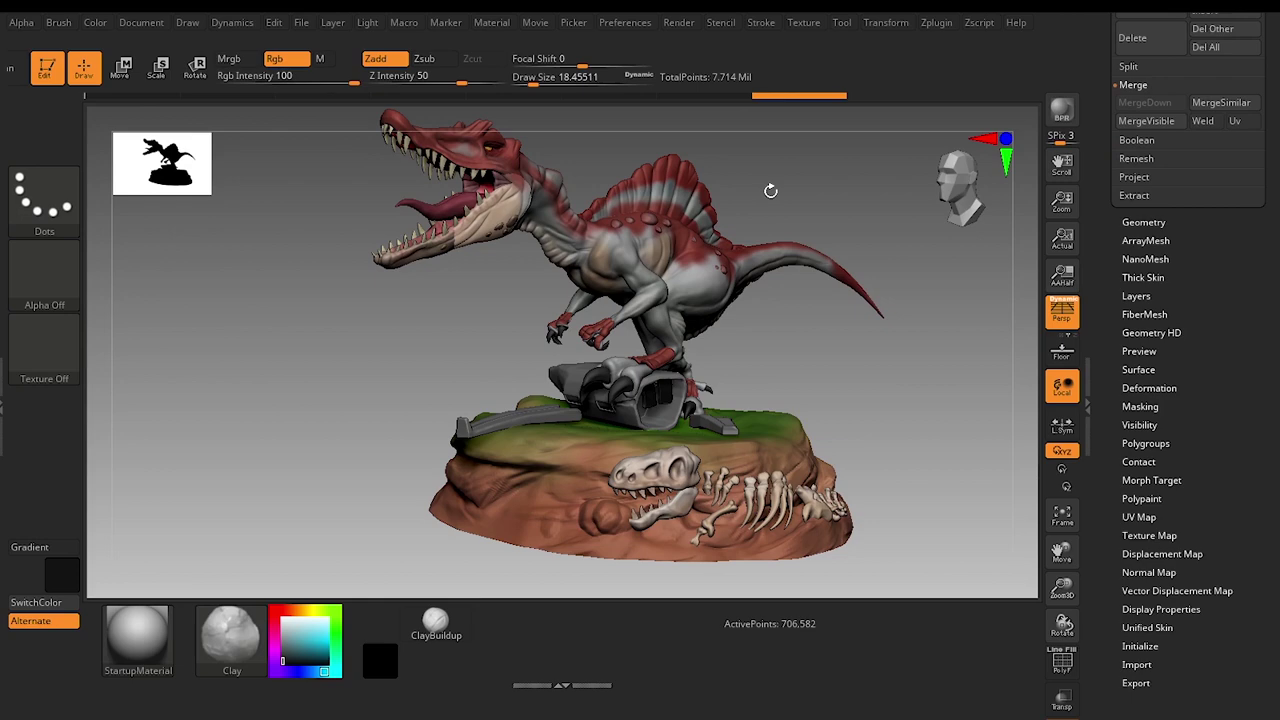
# - Reopen the Brush palette tray, enable Customize and load a saved UI configuration
pyautogui.click(4, 360)
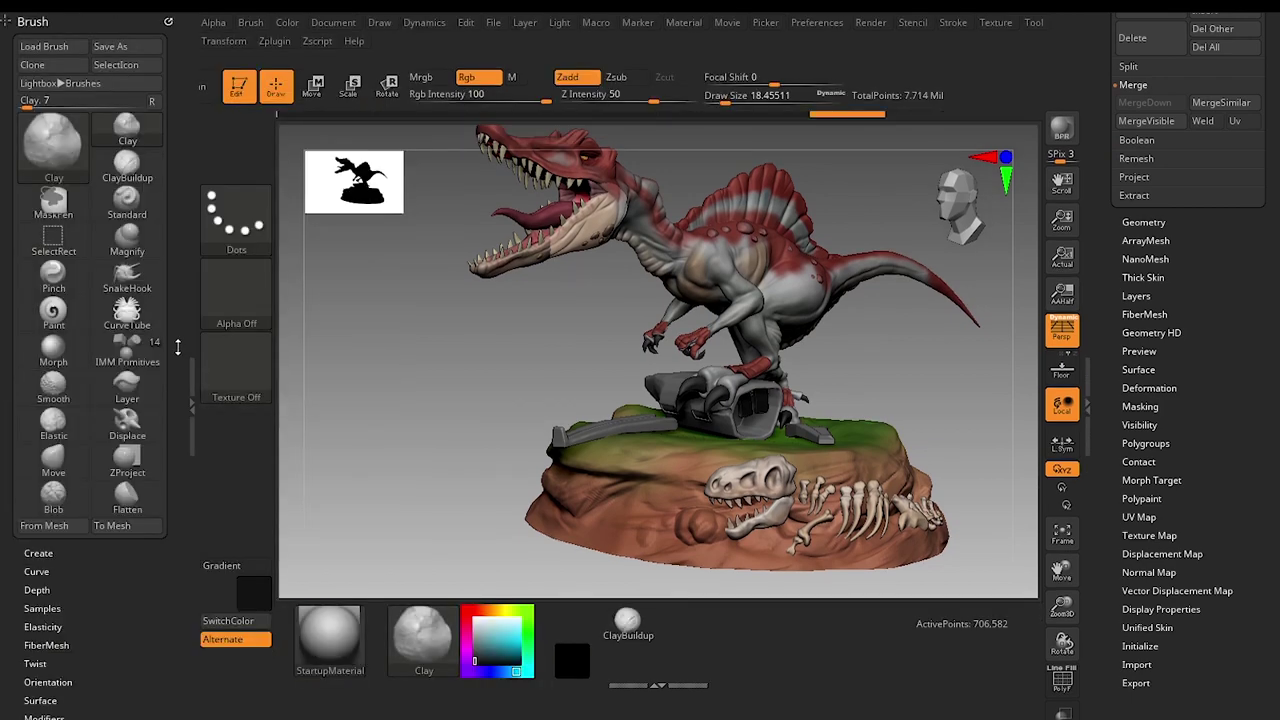
pyautogui.moveTo(178, 345)
pyautogui.mouseDown()
pyautogui.moveTo(178, 100)
pyautogui.moveTo(178, 345)
pyautogui.mouseUp()
pyautogui.click(843, 30)
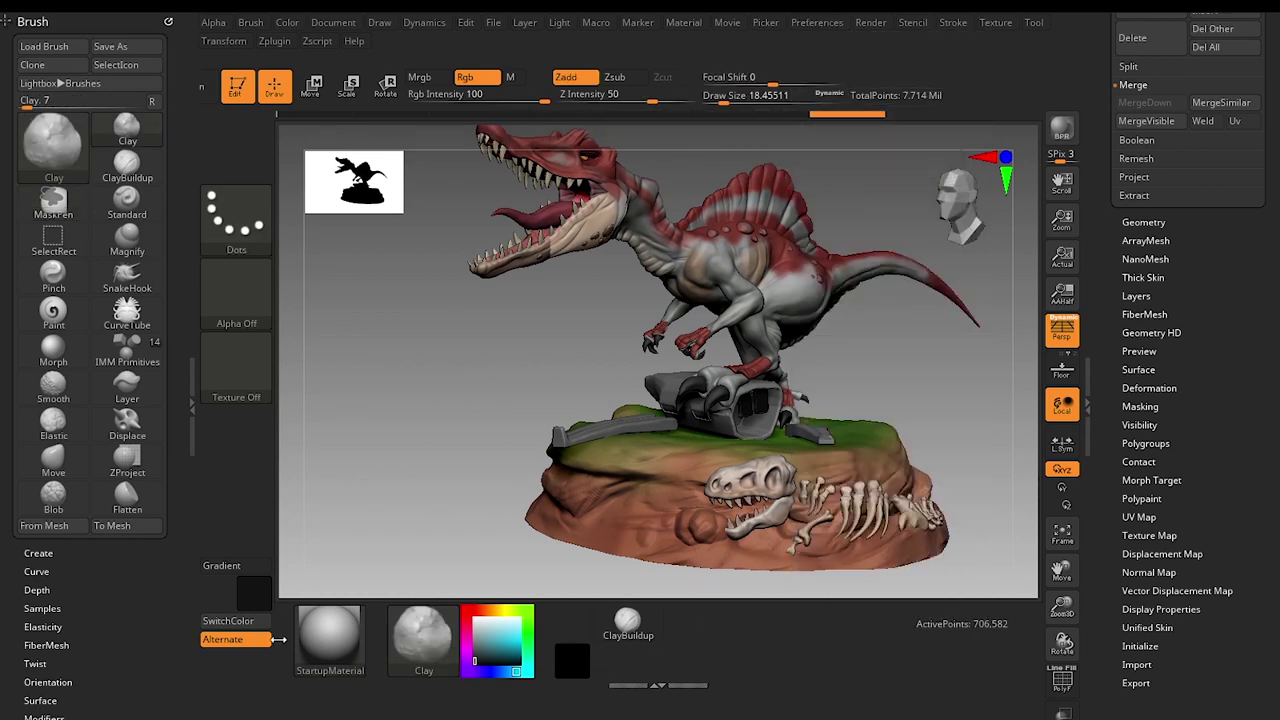
pyautogui.click(815, 24)
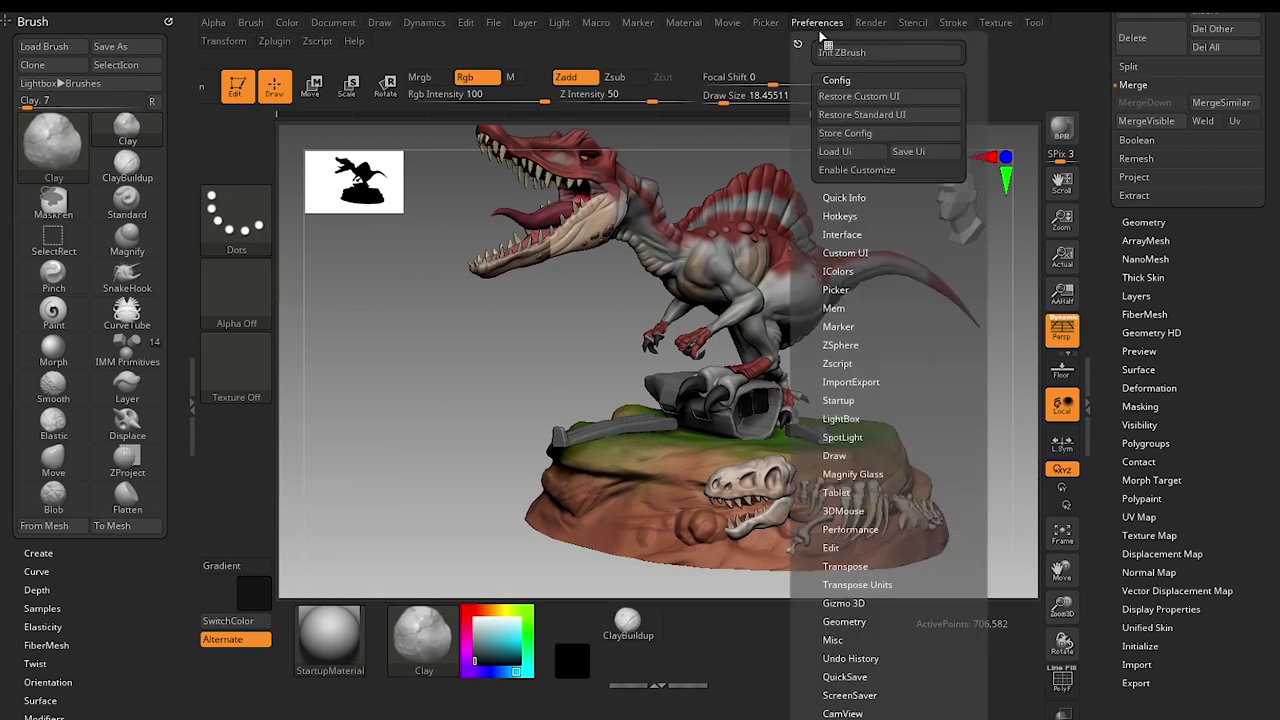
pyautogui.click(873, 172)
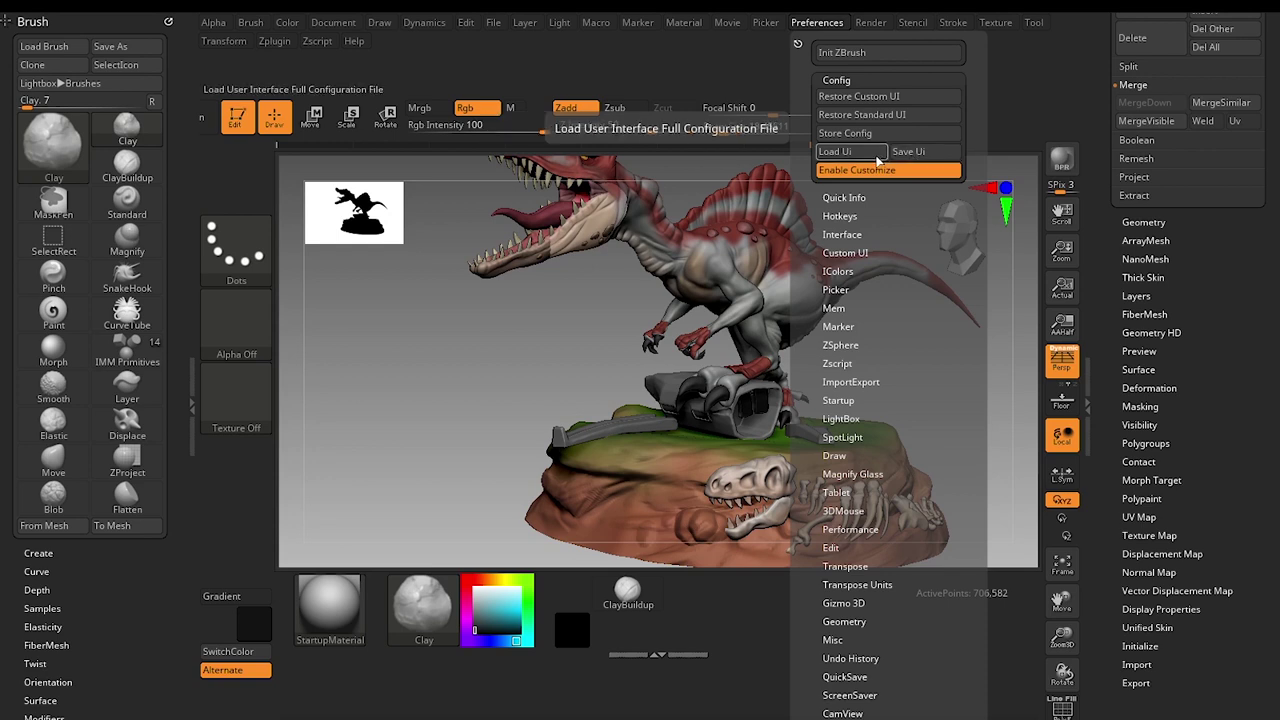
pyautogui.click(875, 154)
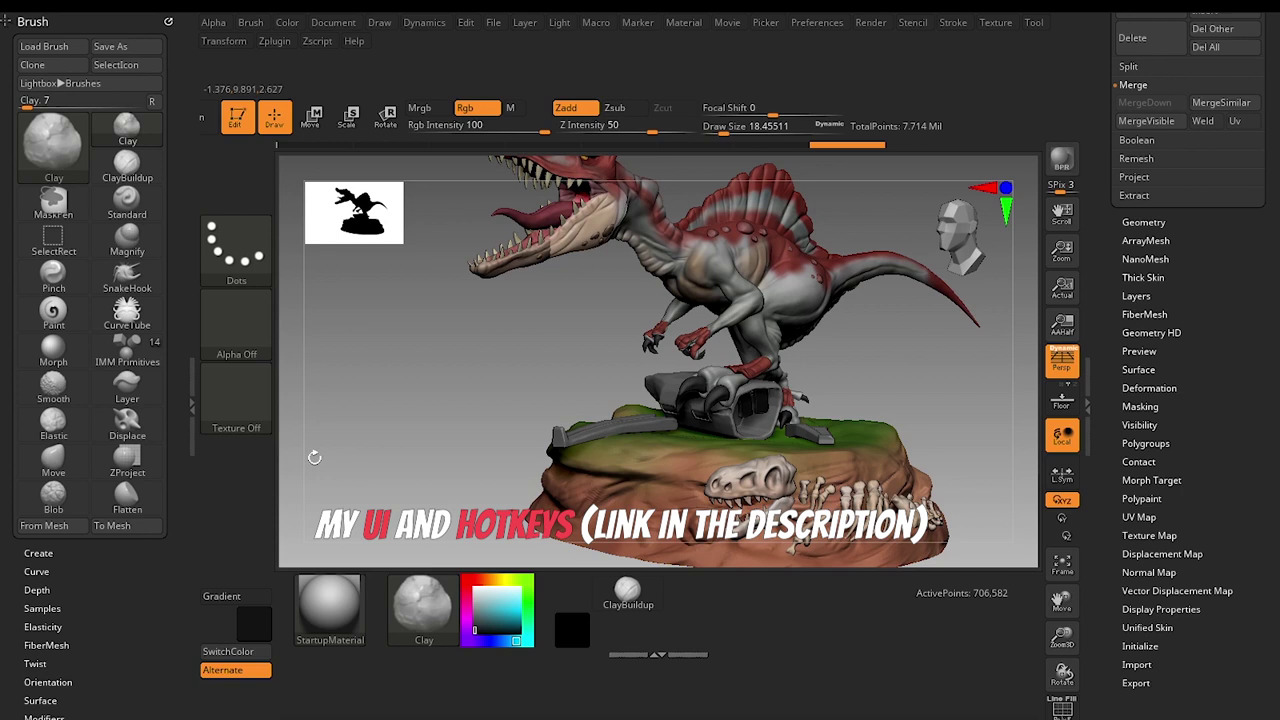
# - Collapse the Brush palette tray and switch Preferences > Config > Enable Customize off
pyautogui.click(195, 399)
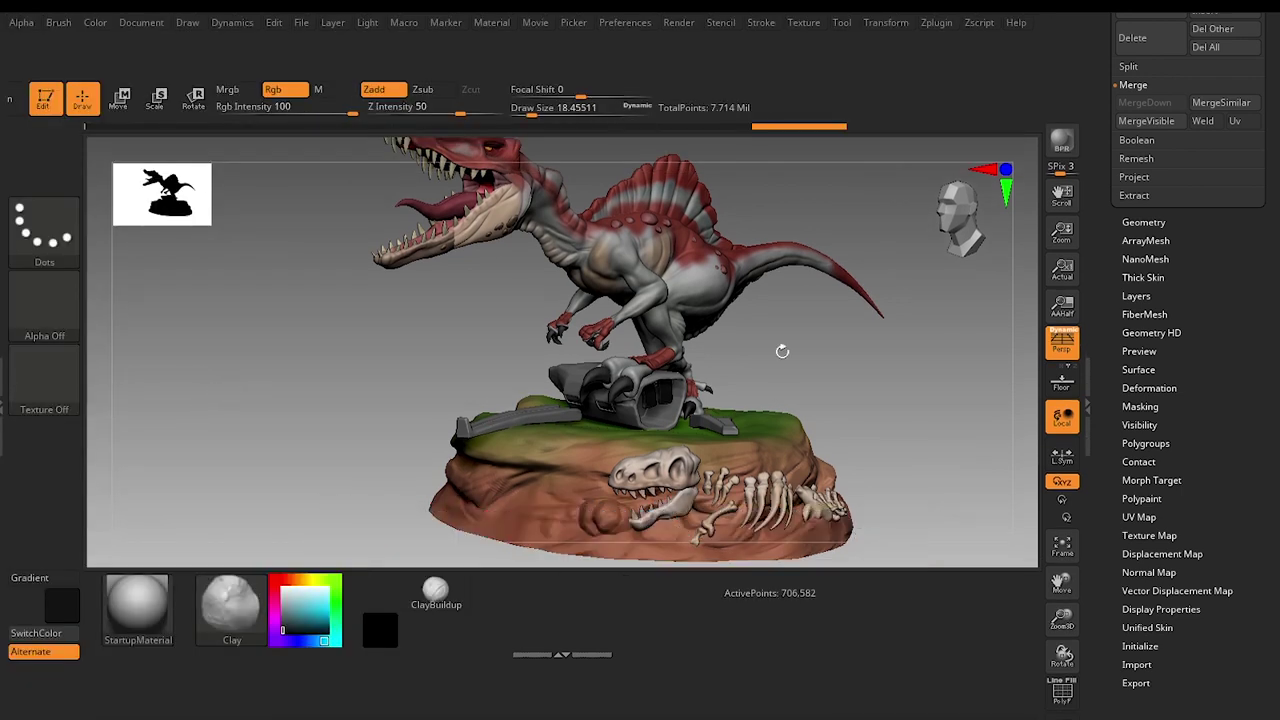
pyautogui.click(648, 22)
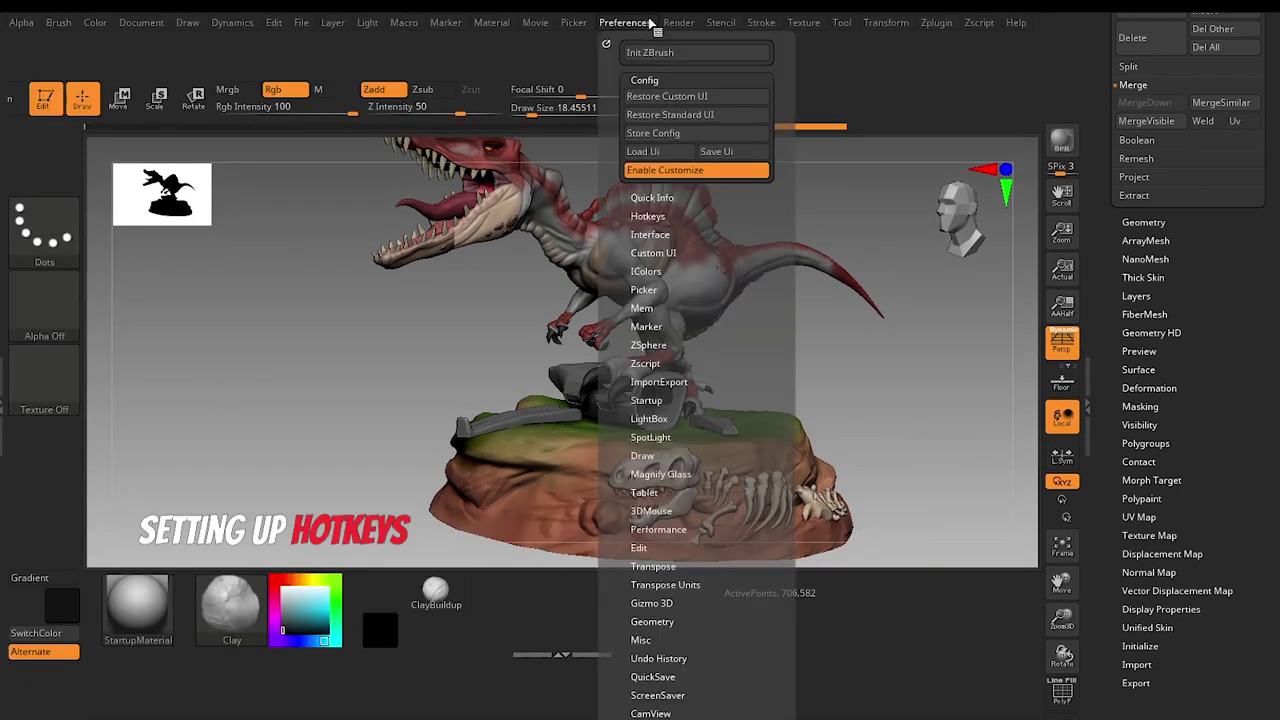
pyautogui.click(688, 180)
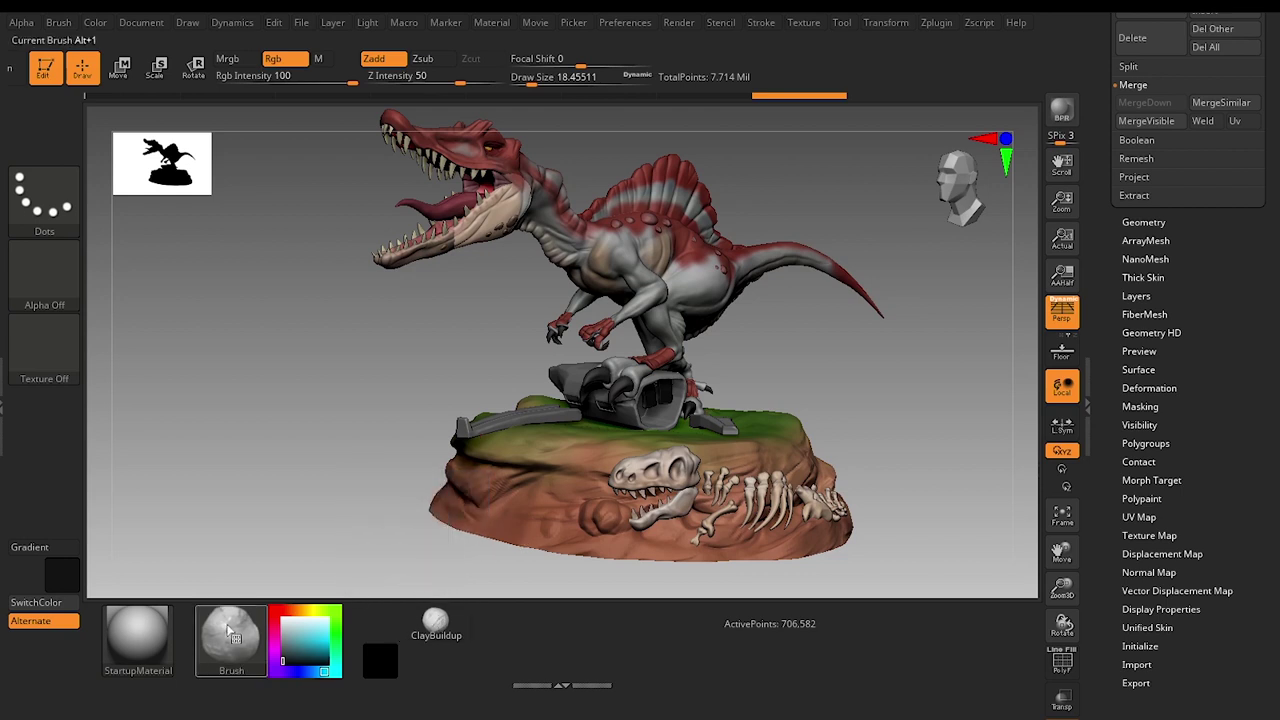
pyautogui.moveTo(229, 632)
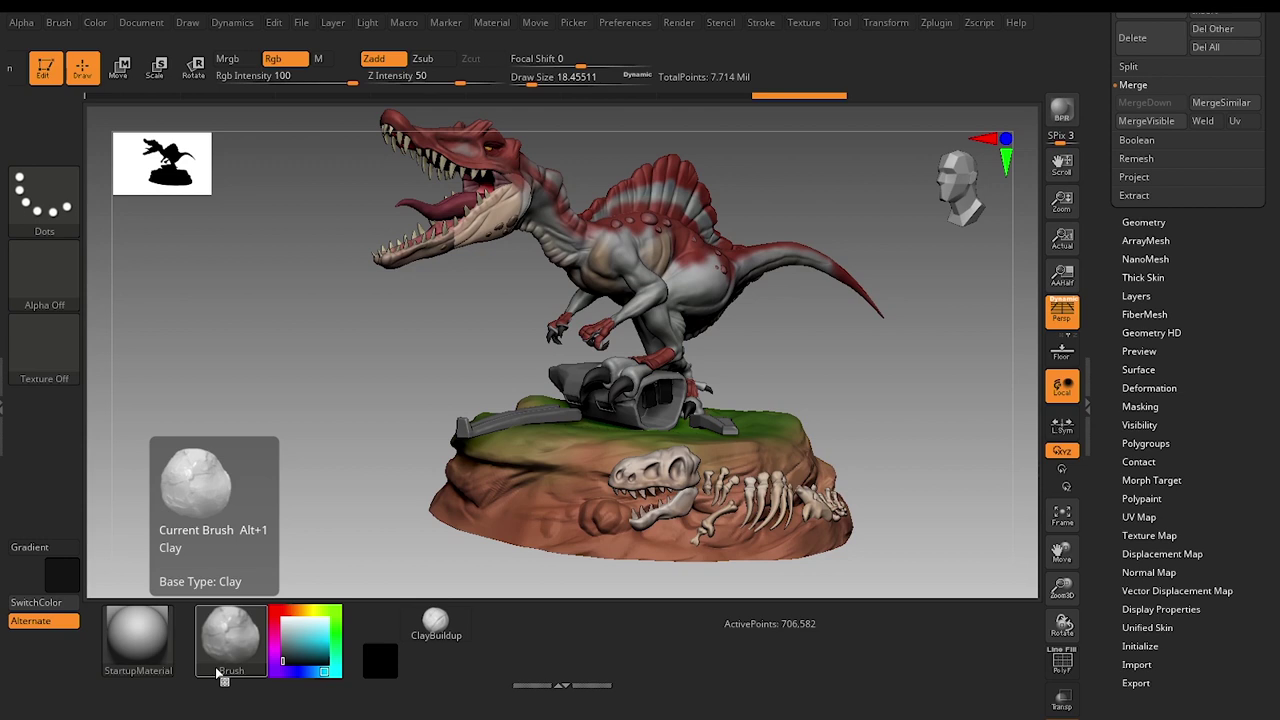
# - Assign B as the custom hotkey for the shelf brush slot, confirming the reassignment
pyautogui.hotkey('ctrl', 'alt')
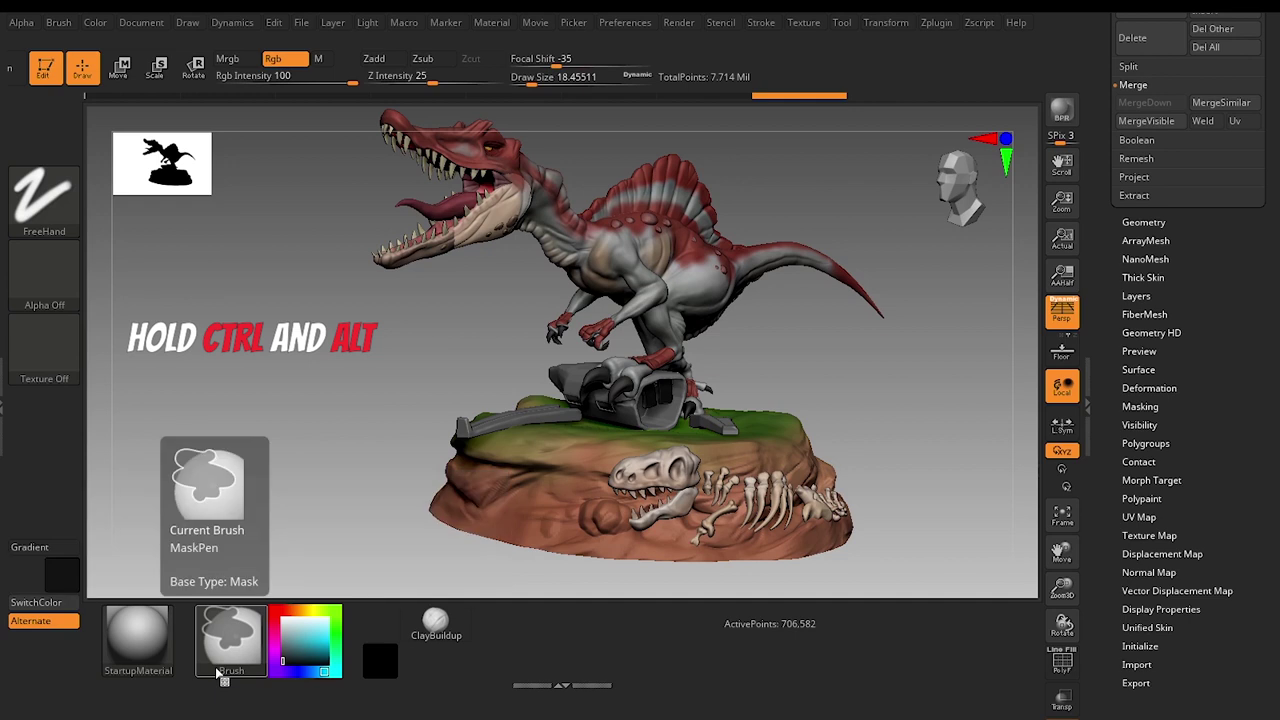
pyautogui.keyDown('ctrl'); pyautogui.keyDown('alt'); pyautogui.click(217, 673); pyautogui.keyUp('alt'); pyautogui.keyUp('ctrl')
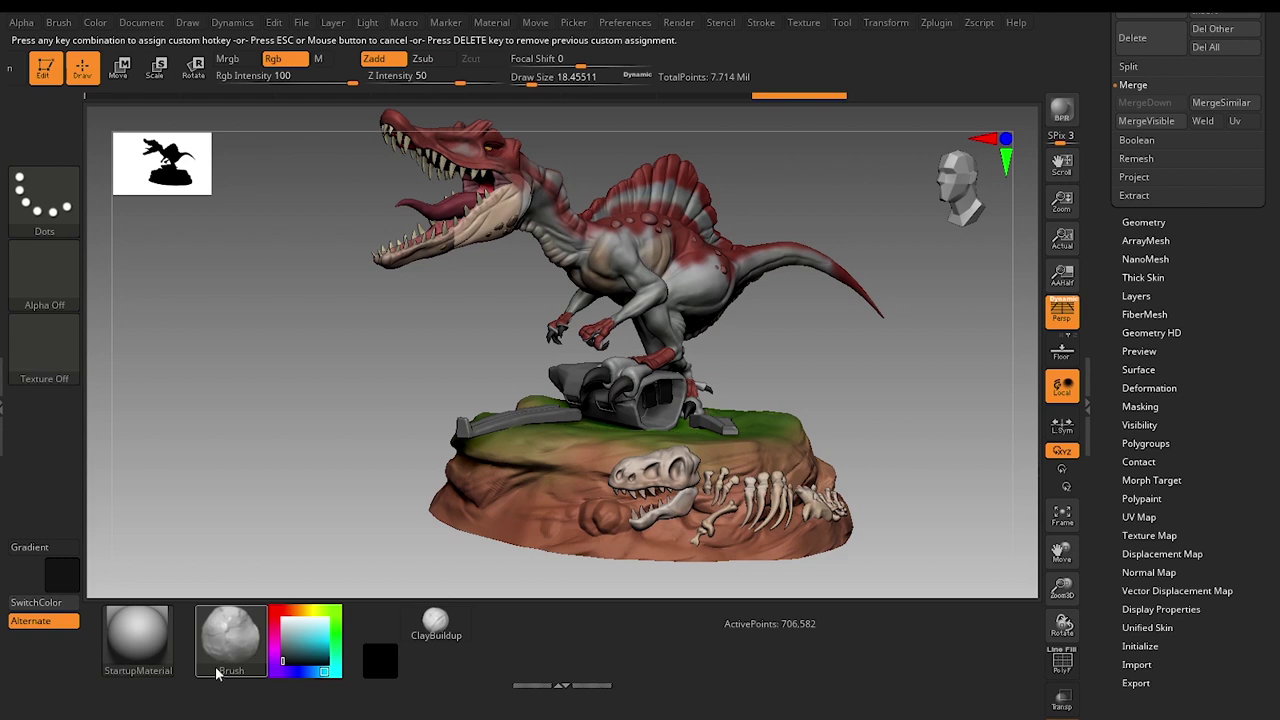
pyautogui.press('b')
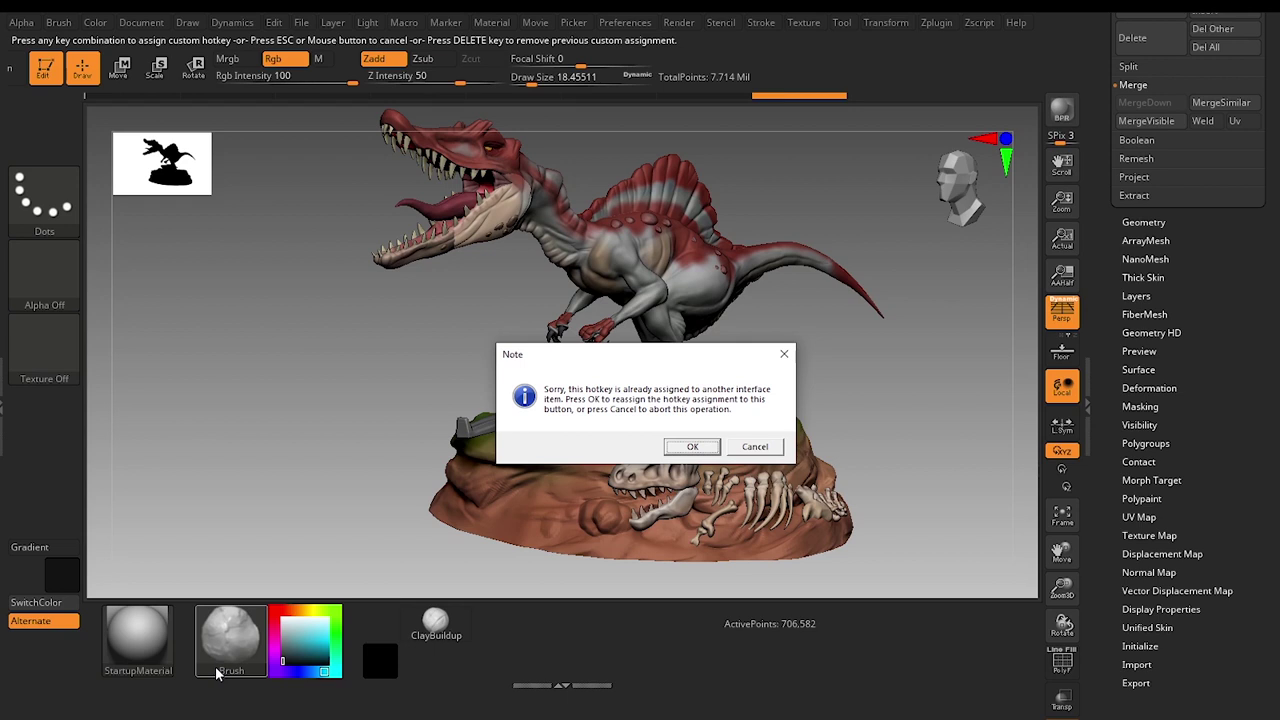
pyautogui.click(690, 445)
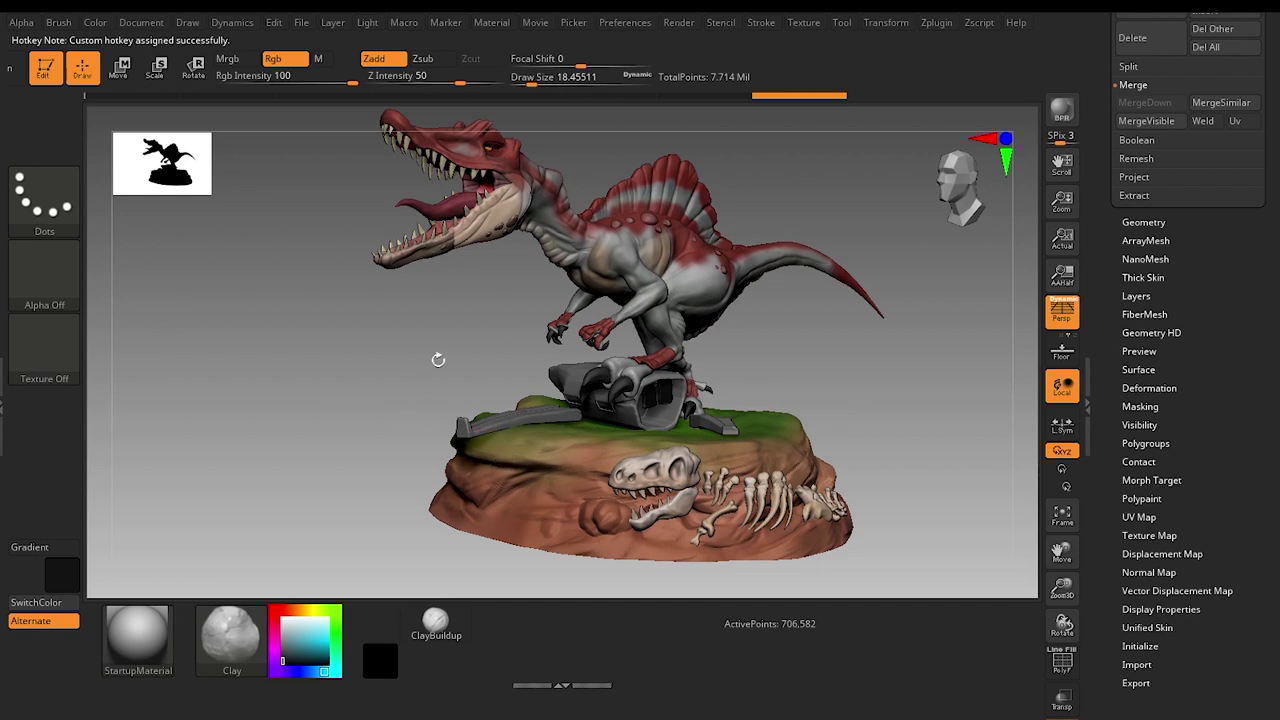
# - Assign S as the Standard brush's hotkey, confirm the reassignment and test it
pyautogui.click(4, 428)
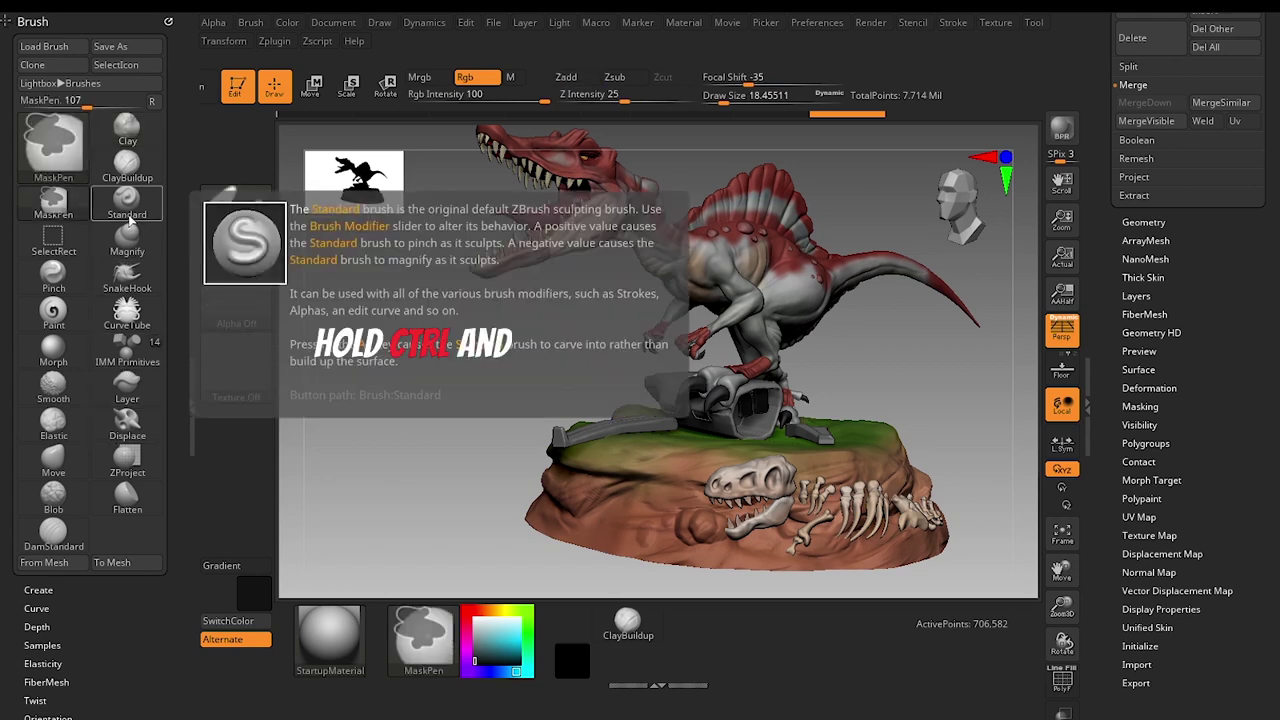
pyautogui.keyDown('ctrl'); pyautogui.keyDown('alt'); pyautogui.click(127, 222); pyautogui.keyUp('alt'); pyautogui.keyUp('ctrl')
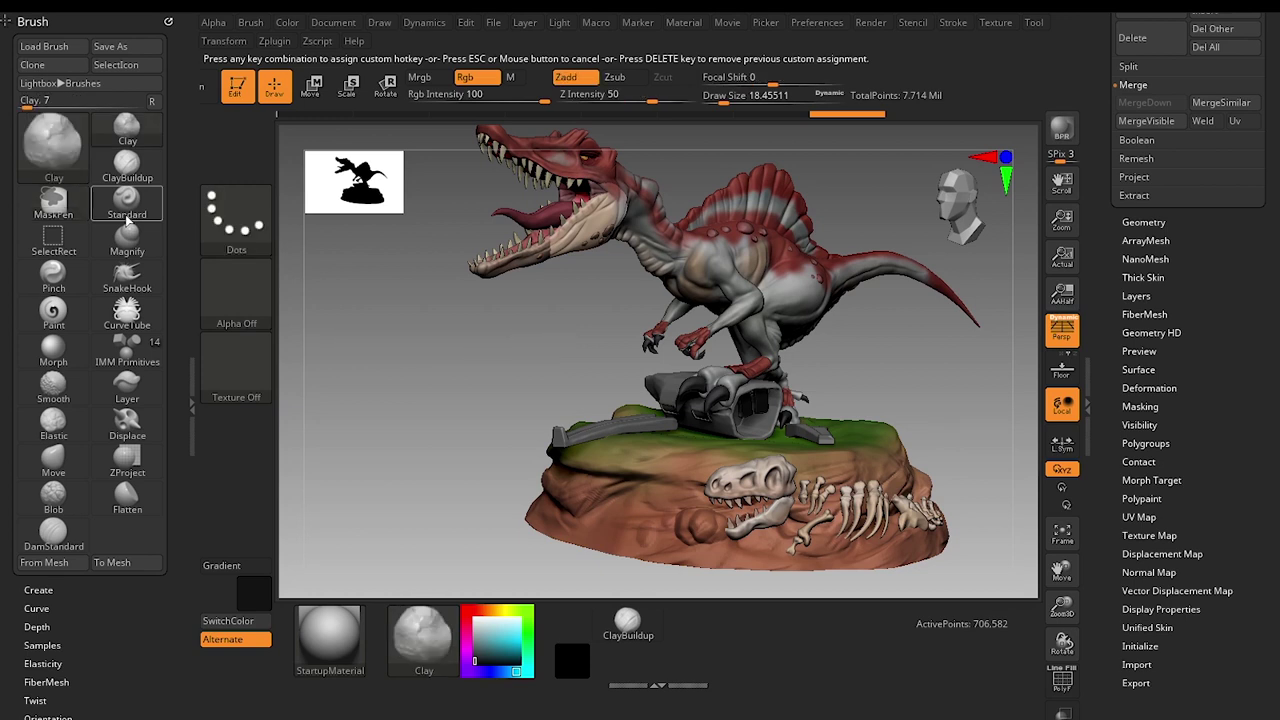
pyautogui.press('s')
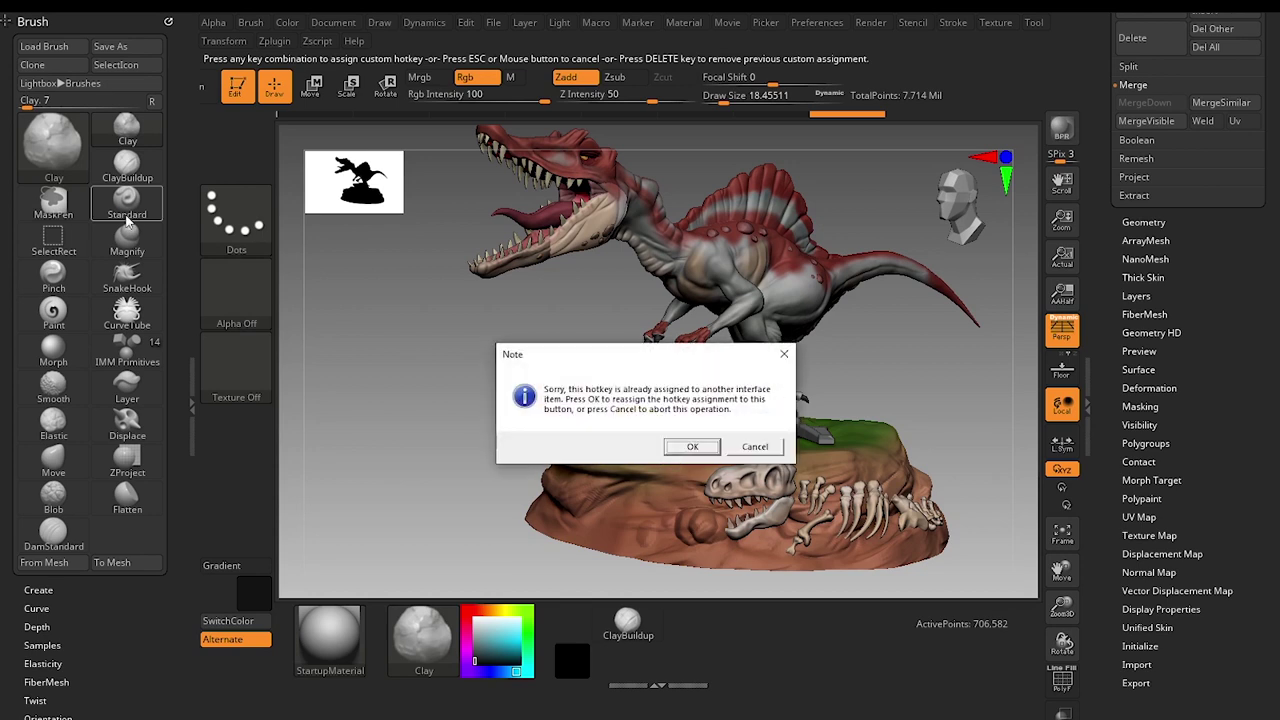
pyautogui.click(689, 447)
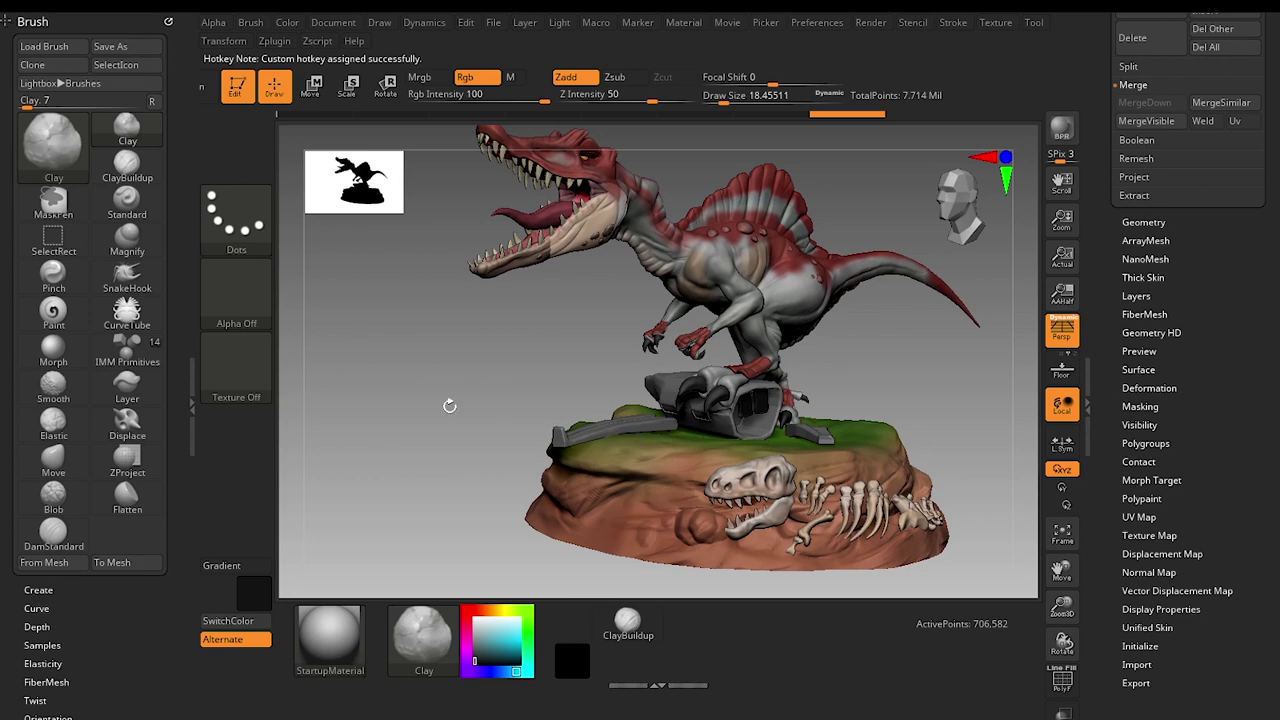
pyautogui.press('s')
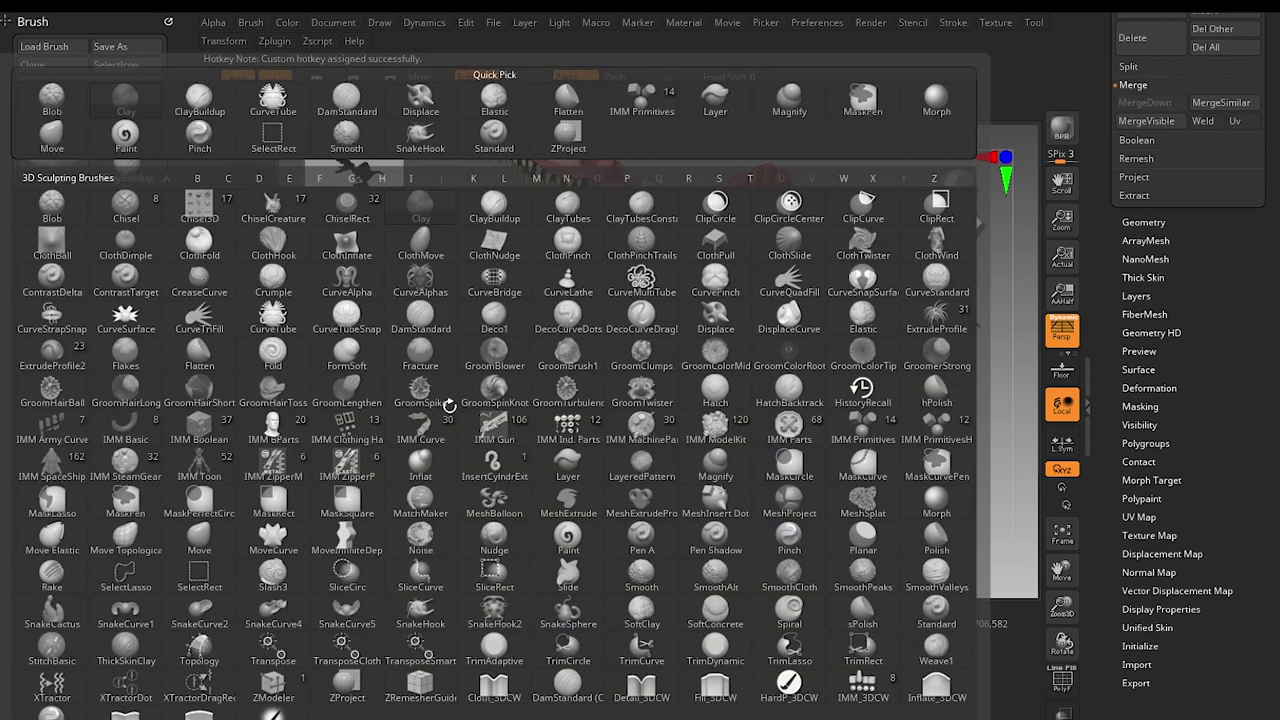
pyautogui.press('s')
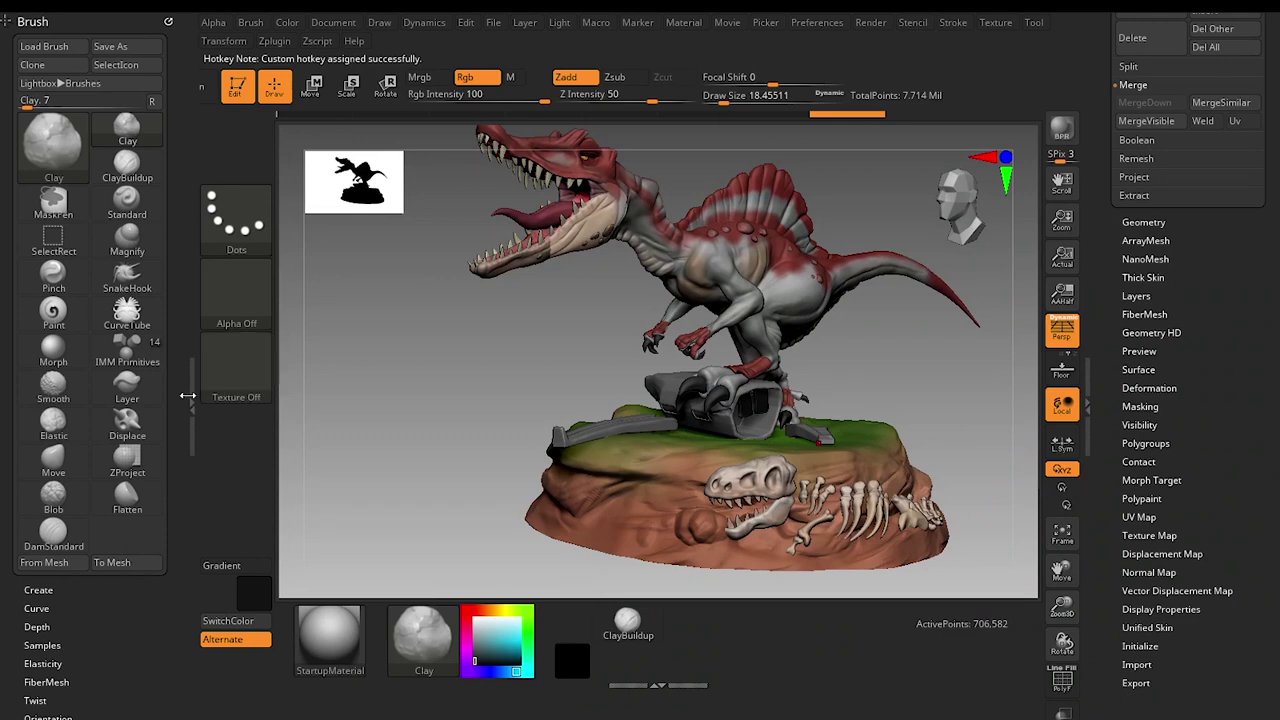
# - Switch the active brush to Standard with B-S-T and collapse the brush panel
pyautogui.click(191, 400)
pyautogui.press('b')
pyautogui.press('s')
pyautogui.press('t')
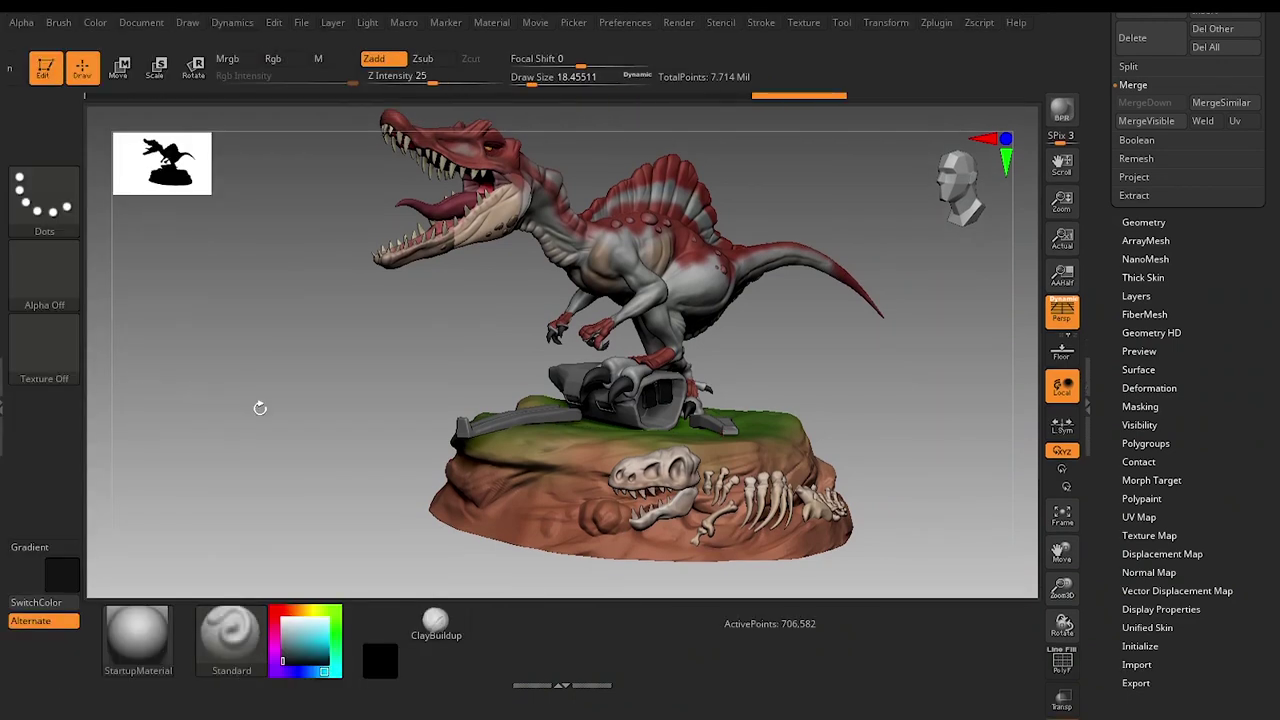
pyautogui.click(2, 400)
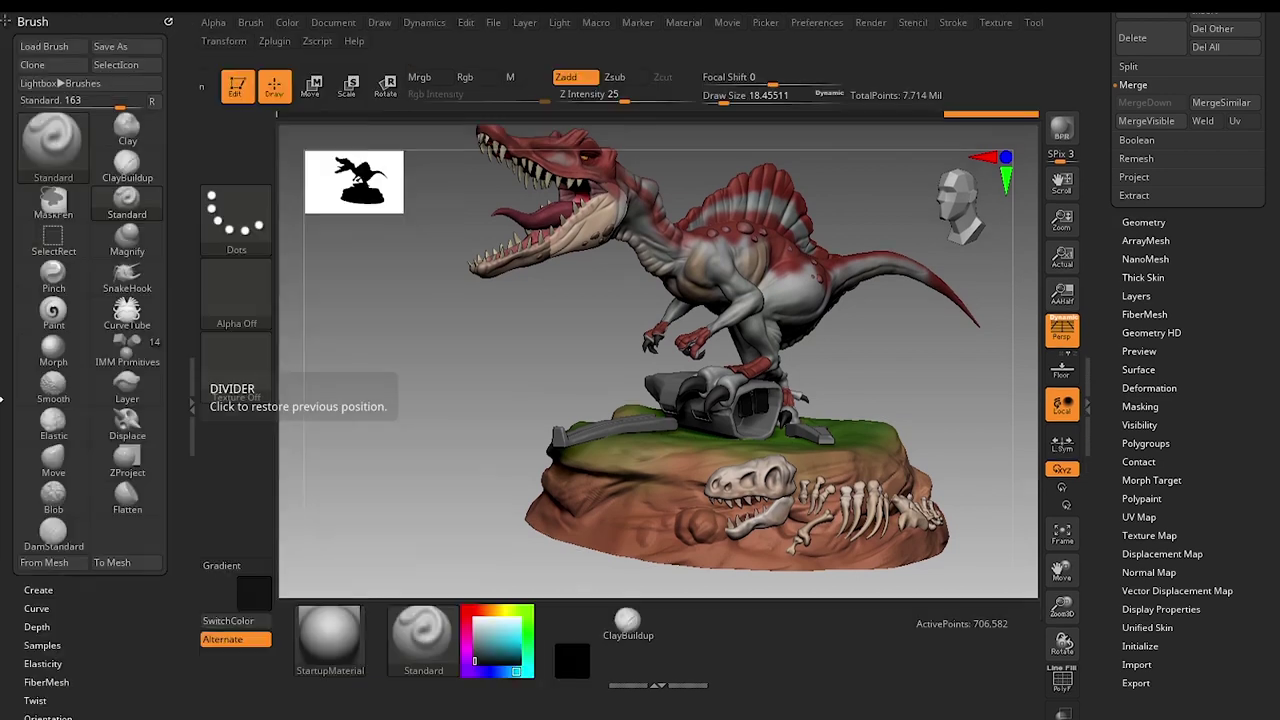
pyautogui.click(191, 405)
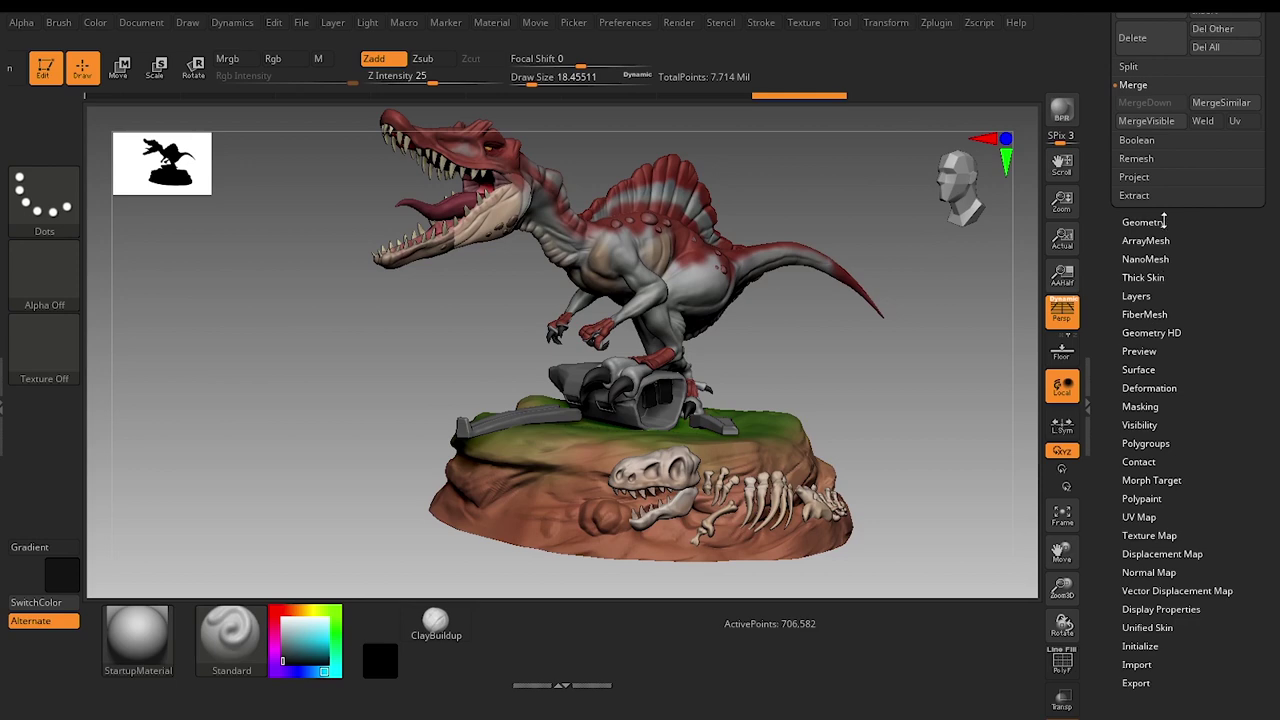
# - Expand the Tool palette's Geometry settings and collapse the brush panel to show the T Rex head
pyautogui.scroll(5, 1192, 220)
pyautogui.scroll(3, 1192, 220)
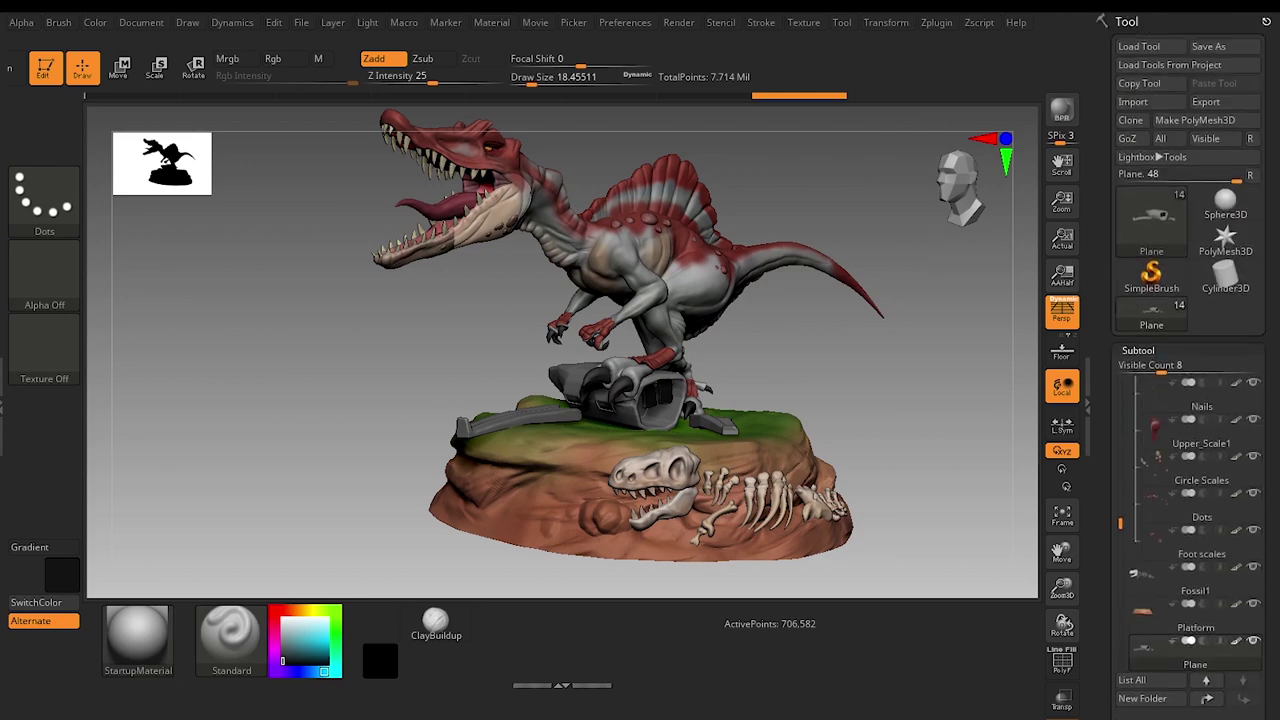
pyautogui.doubleClick(2, 410)
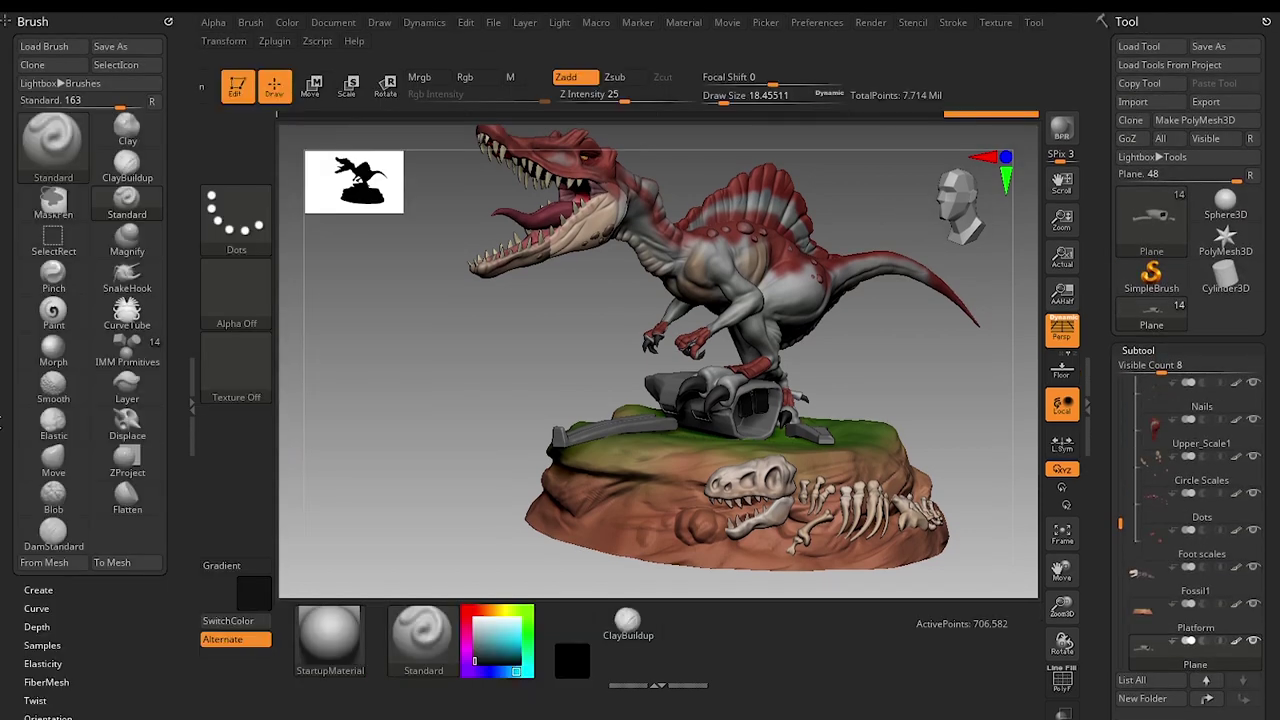
pyautogui.moveTo(120, 421)
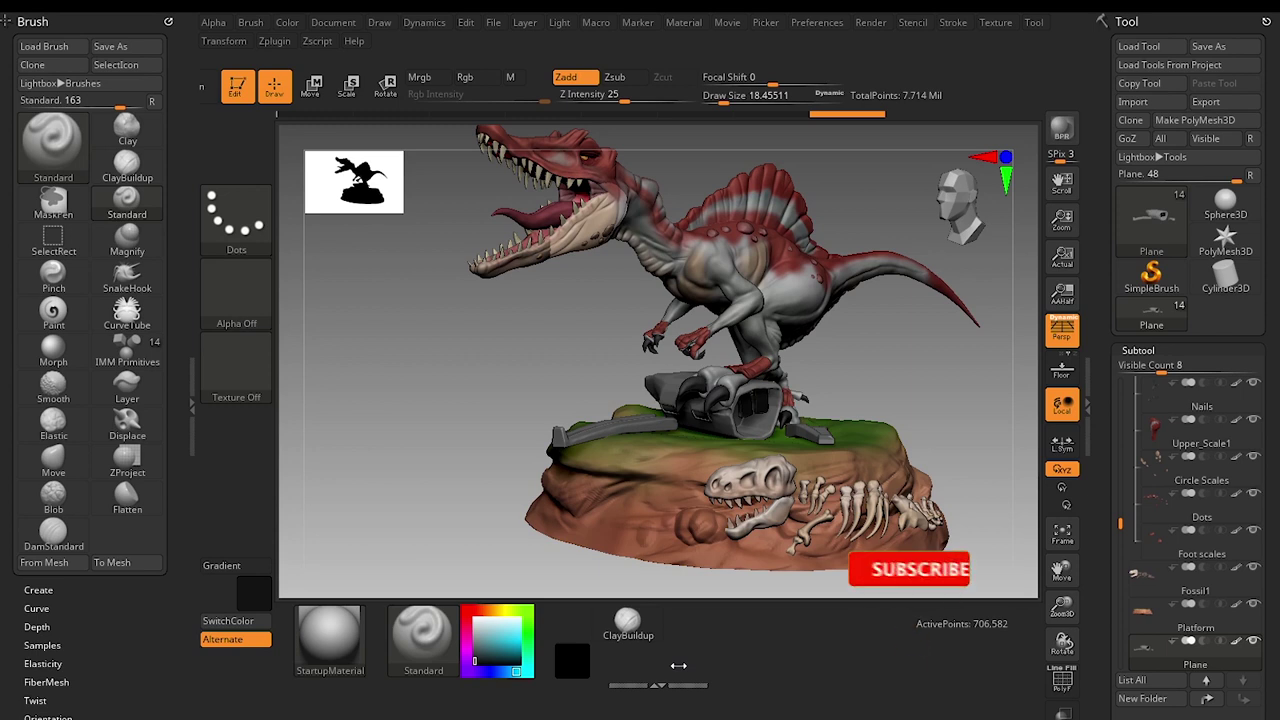
pyautogui.scroll(-10, 1115, 390)
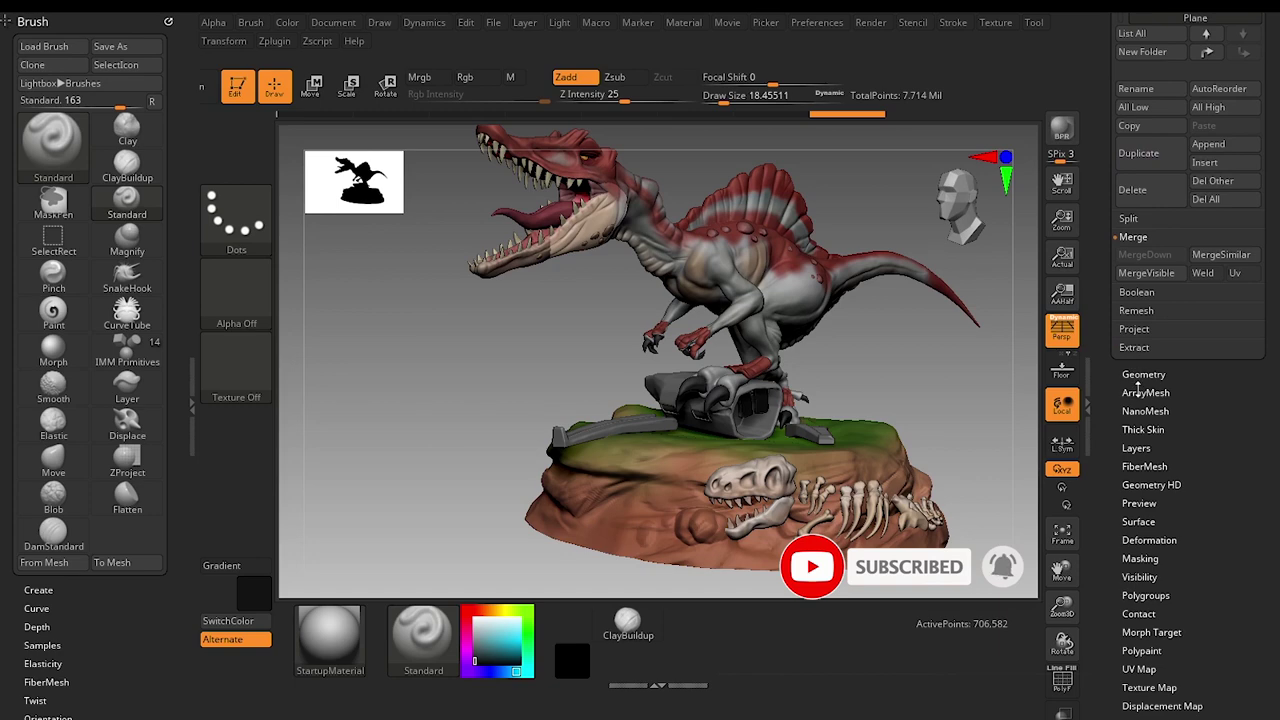
pyautogui.click(1145, 375)
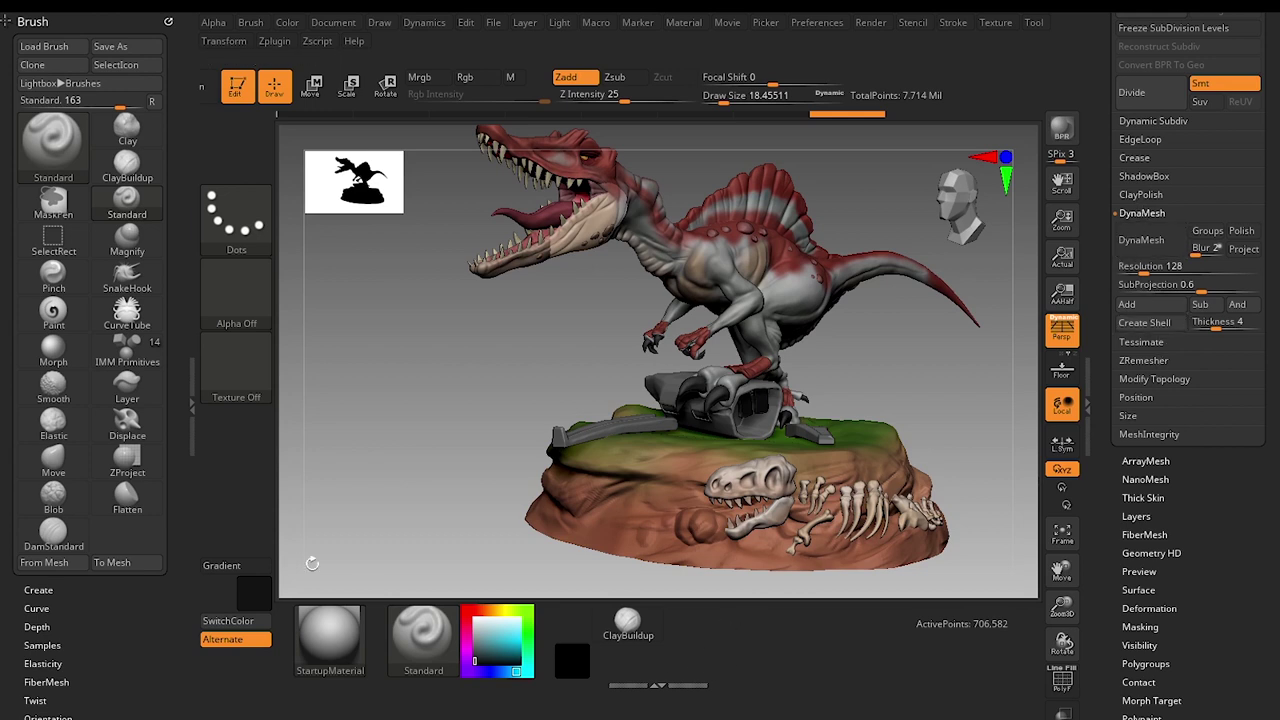
pyautogui.click(193, 430)
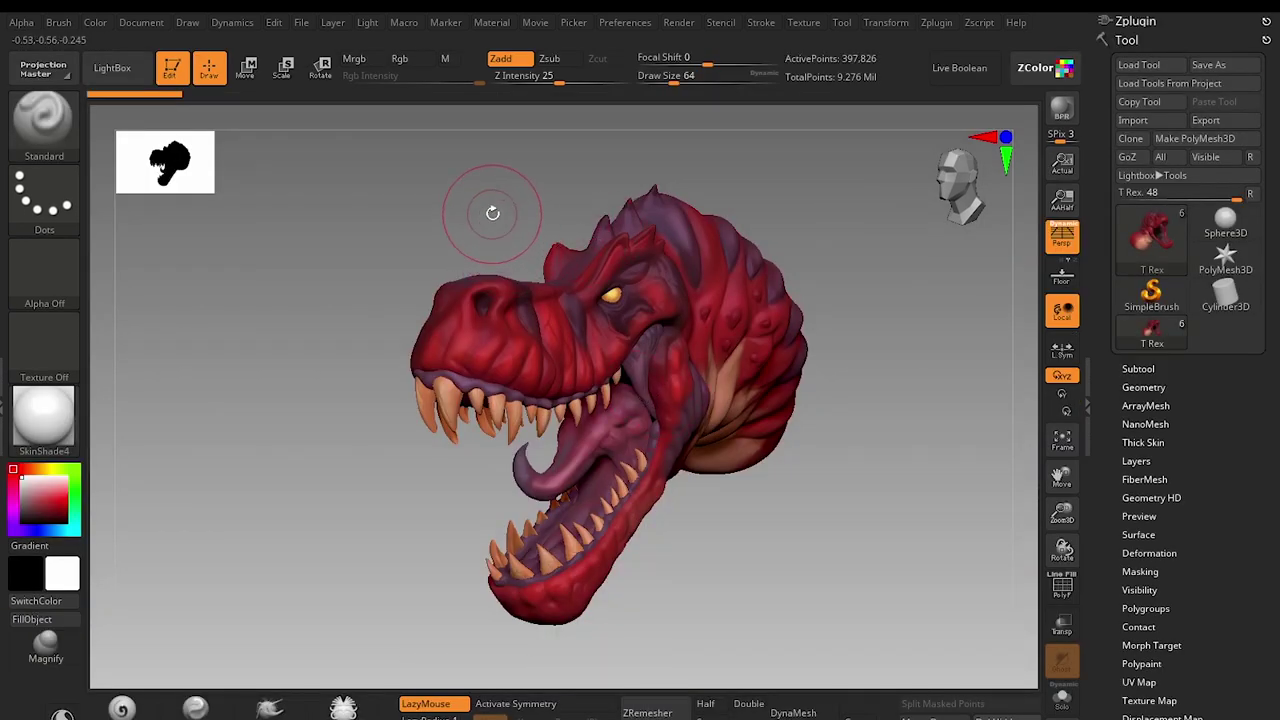
pyautogui.moveTo(477, 246); pyautogui.dragTo(553, 233)
pyautogui.moveTo(643, 243); pyautogui.dragTo(625, 236)
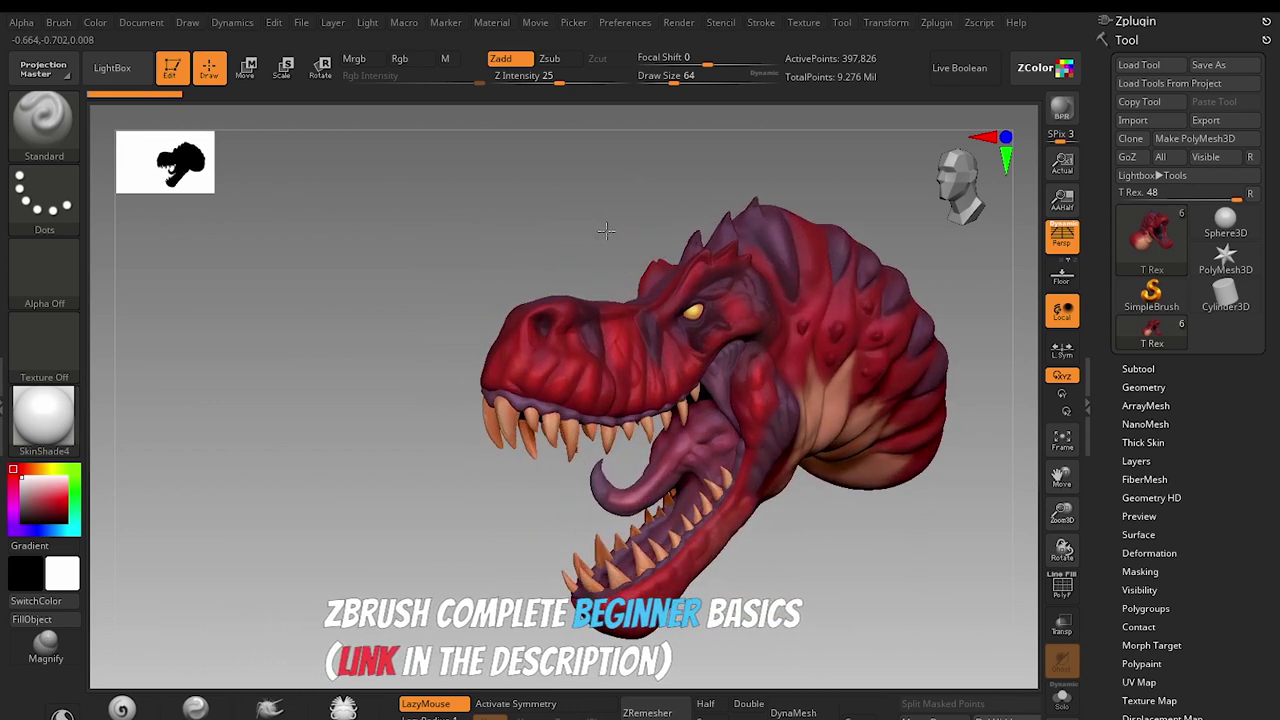
pyautogui.moveTo(605, 242); pyautogui.dragTo(465, 247)
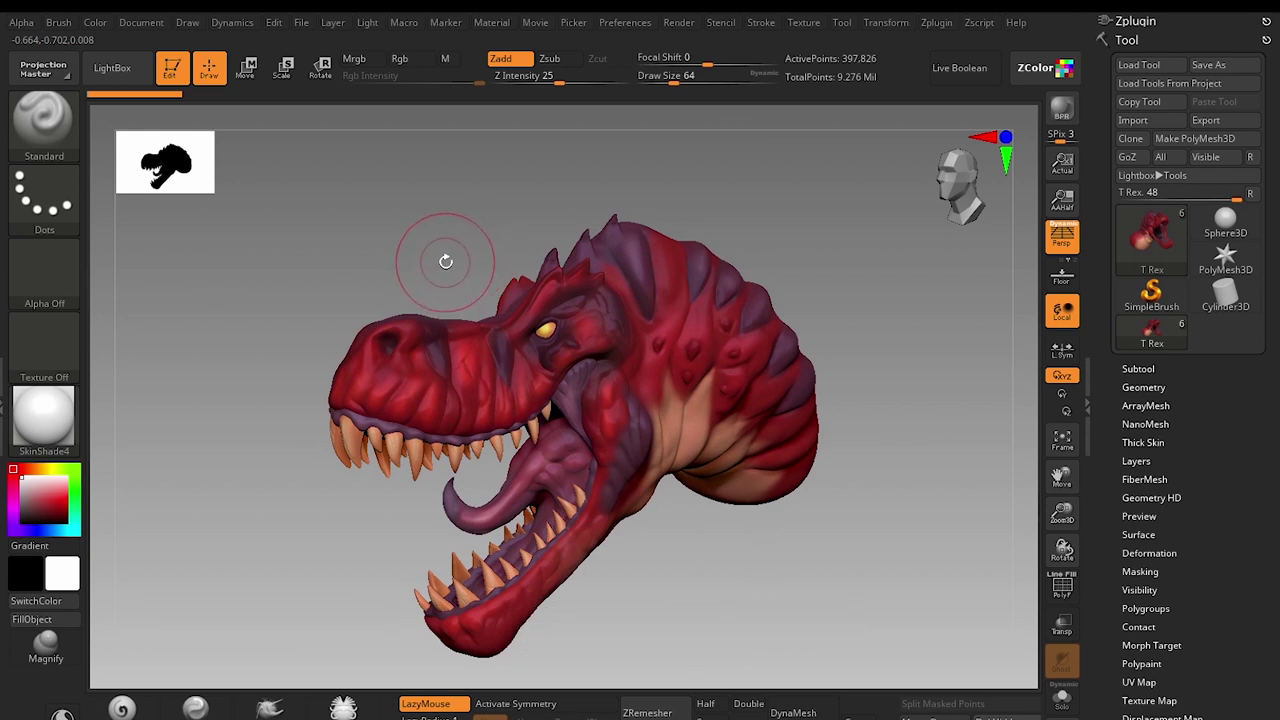
pyautogui.moveTo(494, 257); pyautogui.dragTo(534, 206)
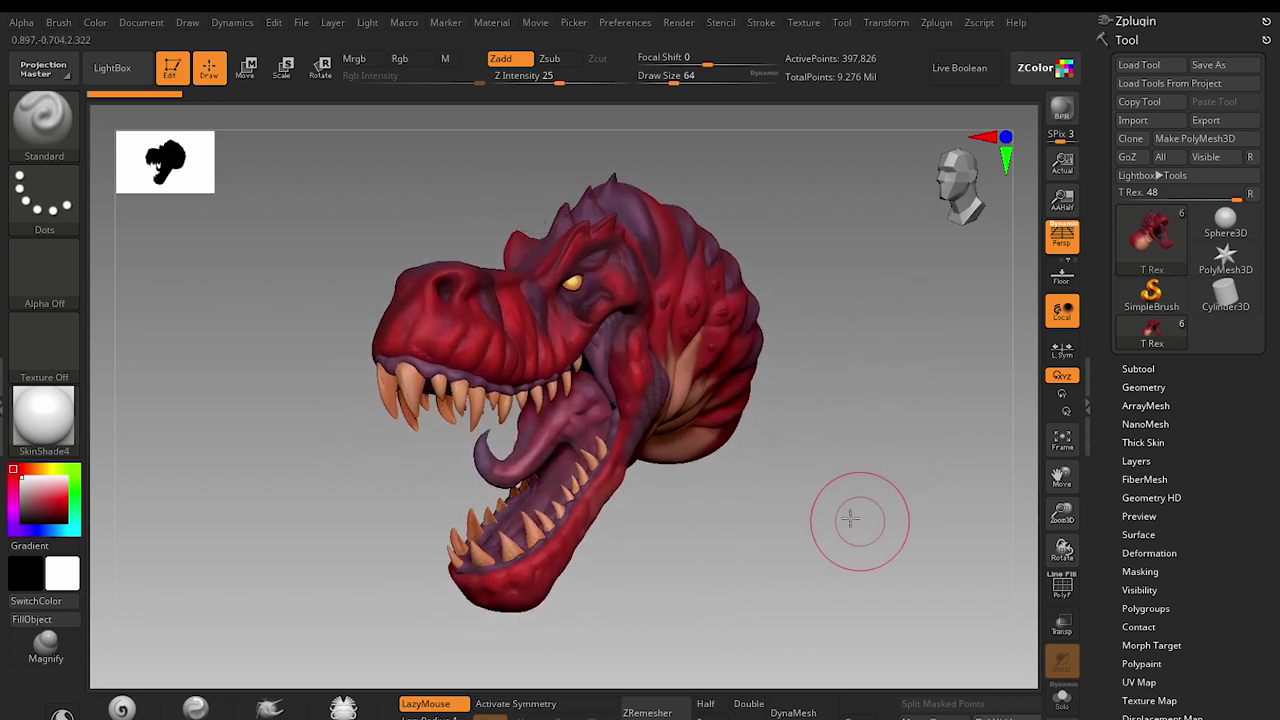
pyautogui.moveTo(851, 517); pyautogui.dragTo(860, 429)
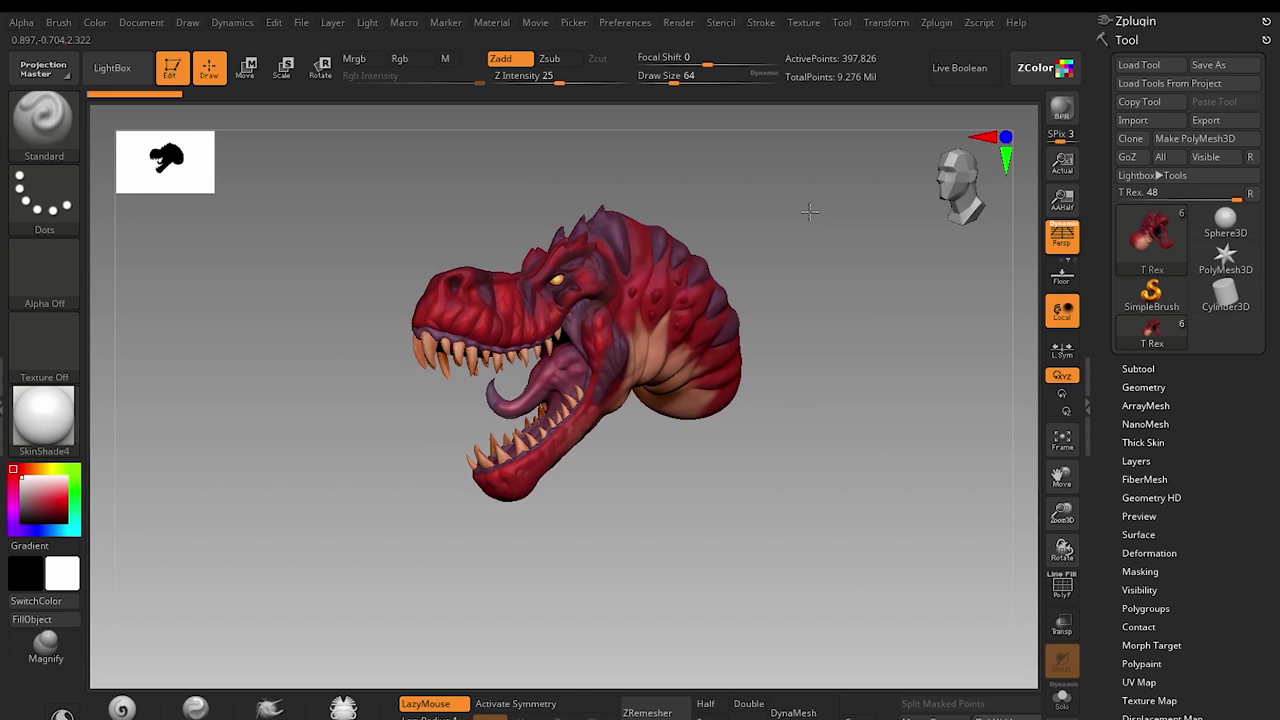
pyautogui.moveTo(790, 245); pyautogui.dragTo(823, 281)
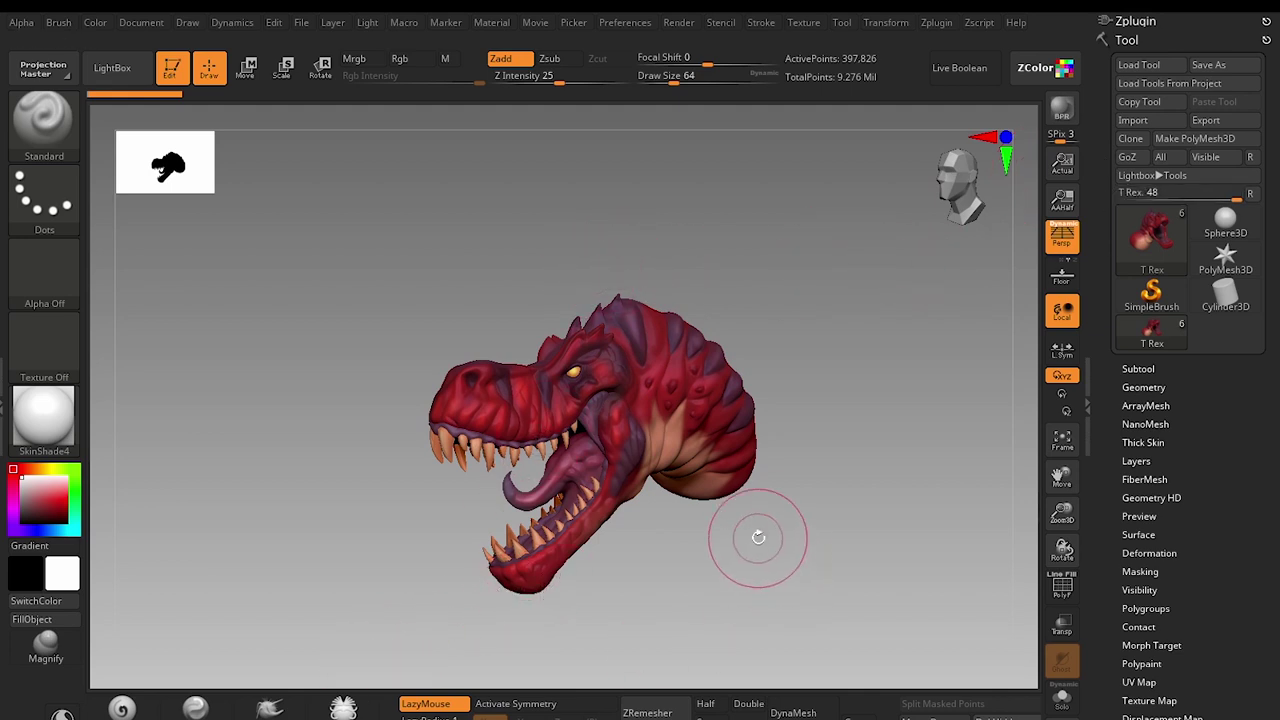
pyautogui.moveTo(563, 263); pyautogui.dragTo(530, 258)
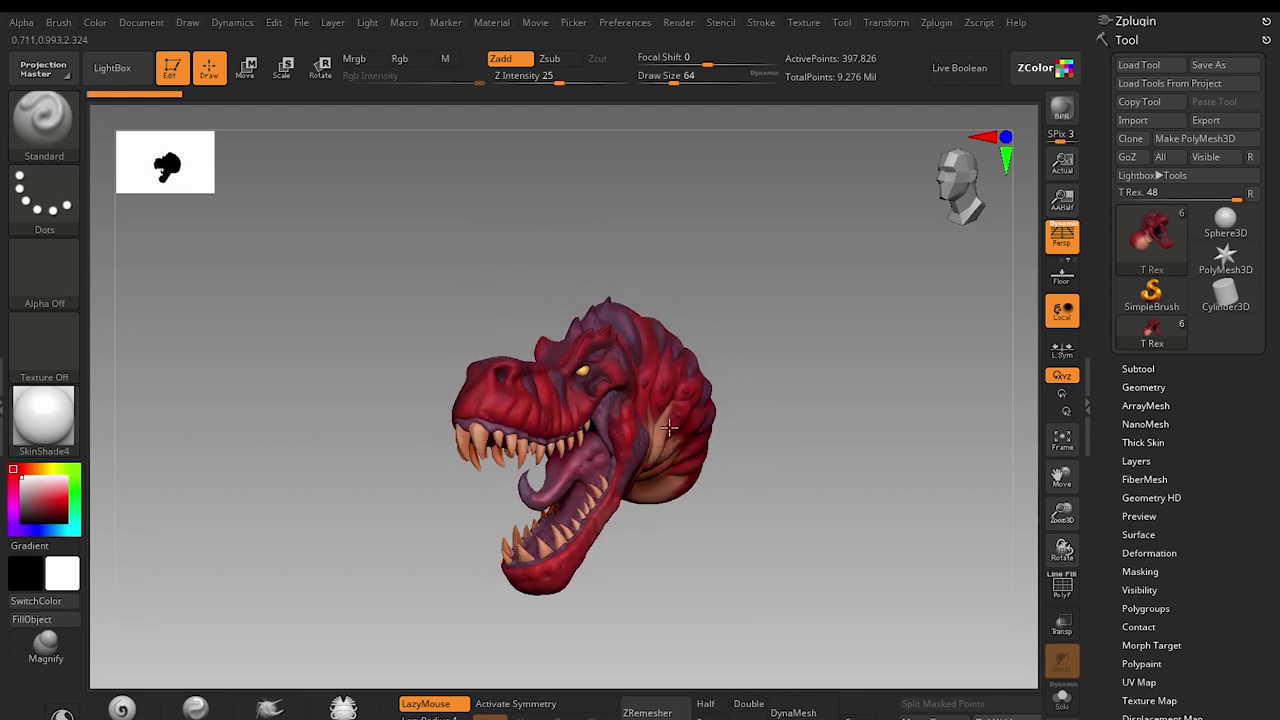
pyautogui.keyDown('alt'); pyautogui.moveTo(734, 243); pyautogui.dragTo(791, 251); pyautogui.keyUp('alt')
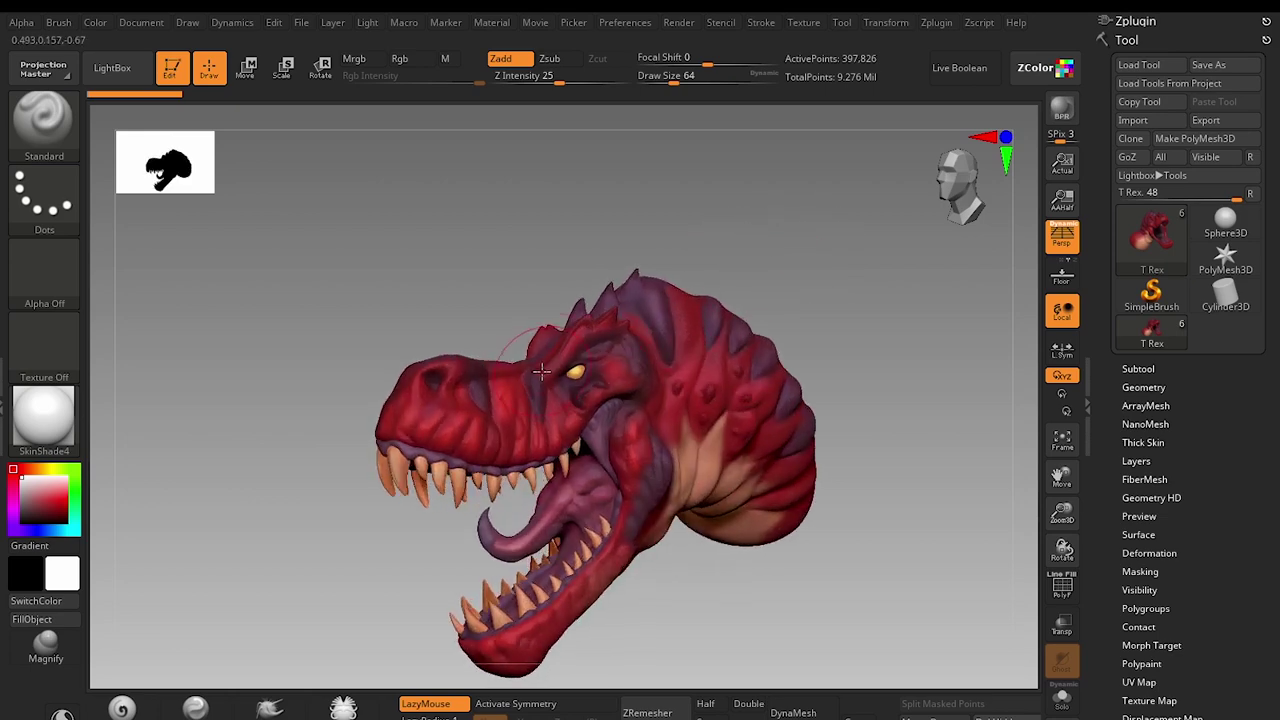